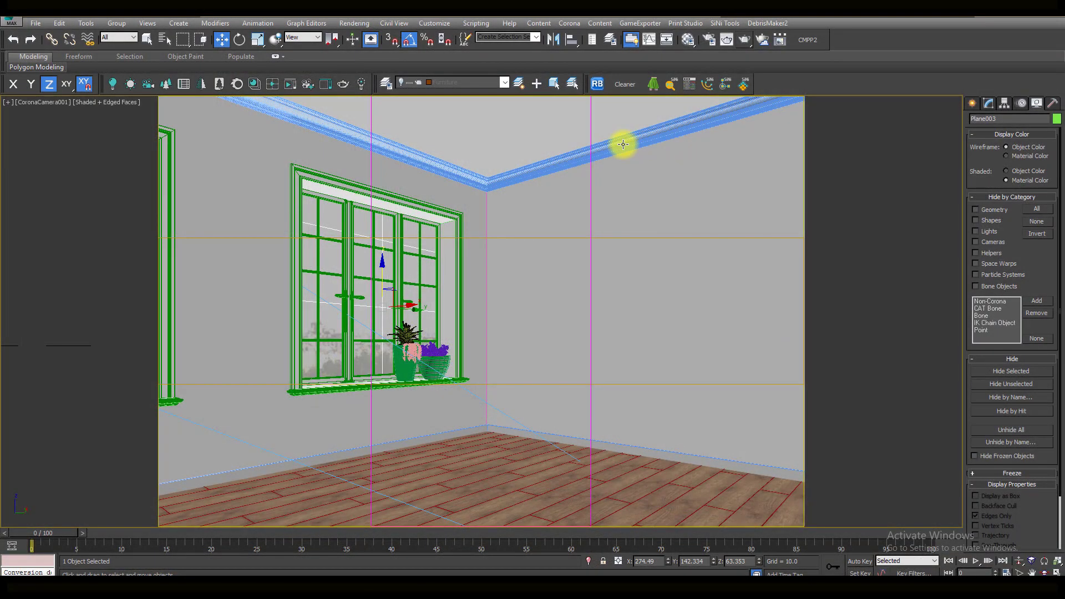
Start a Corona interactive render of the room through CoronaCamera001
click(288, 86)
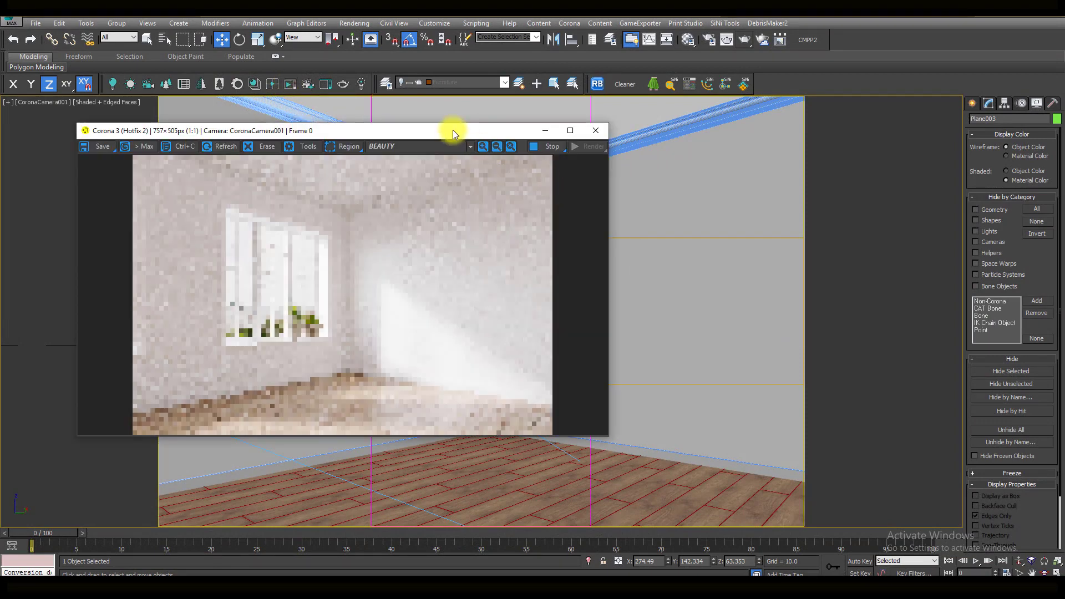
Shift the Corona VFB aside and bring up Render Setup showing the render elements list
drag(453, 129, 480, 135)
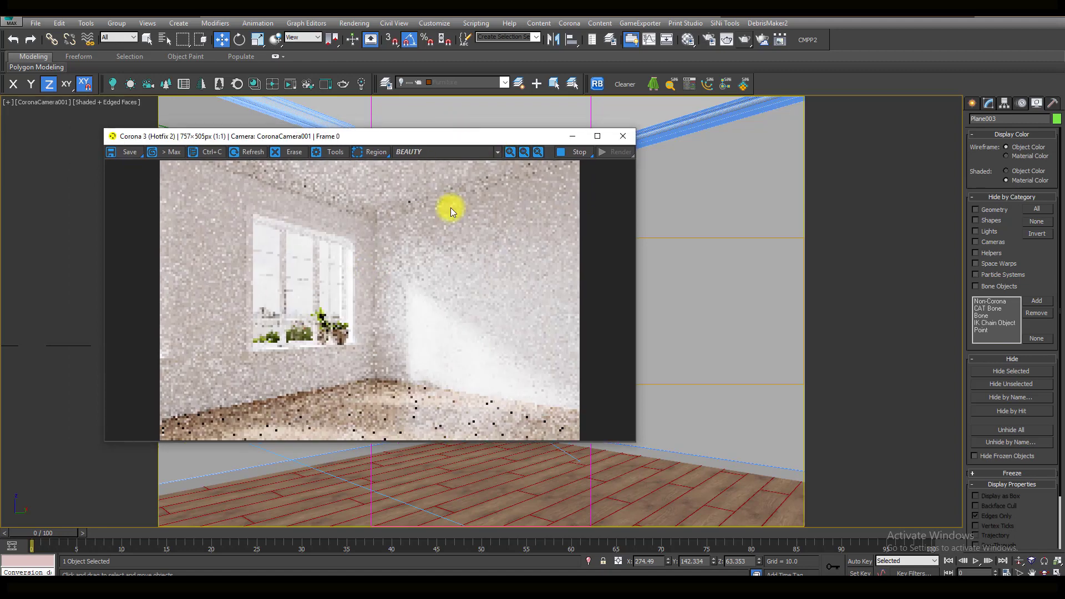
click(710, 40)
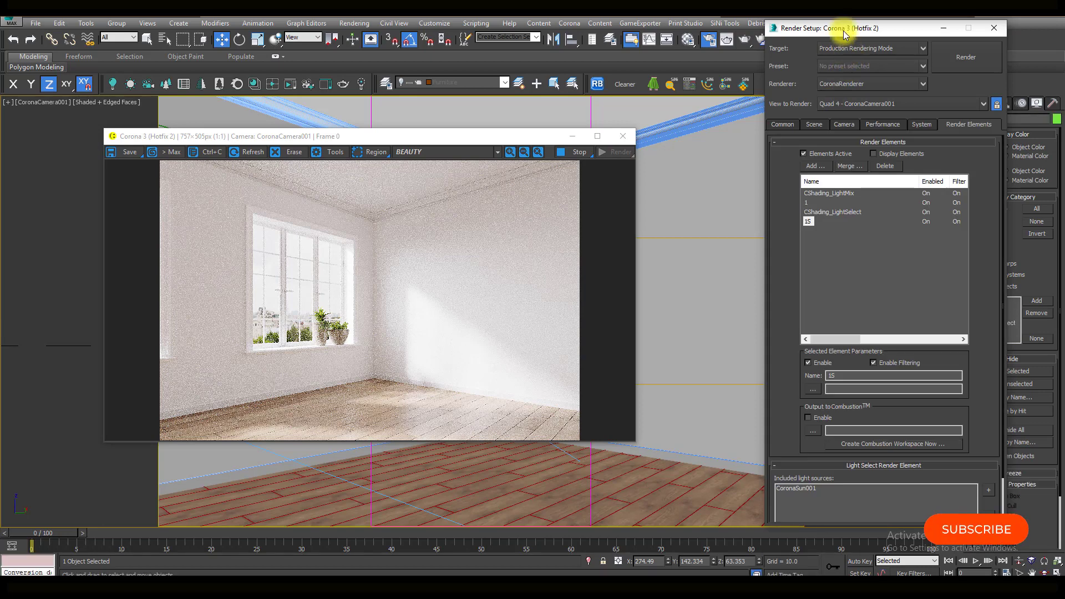
Add a CTexmap element to the Render Elements list, leaving its texmap slot at None
drag(838, 28, 737, 39)
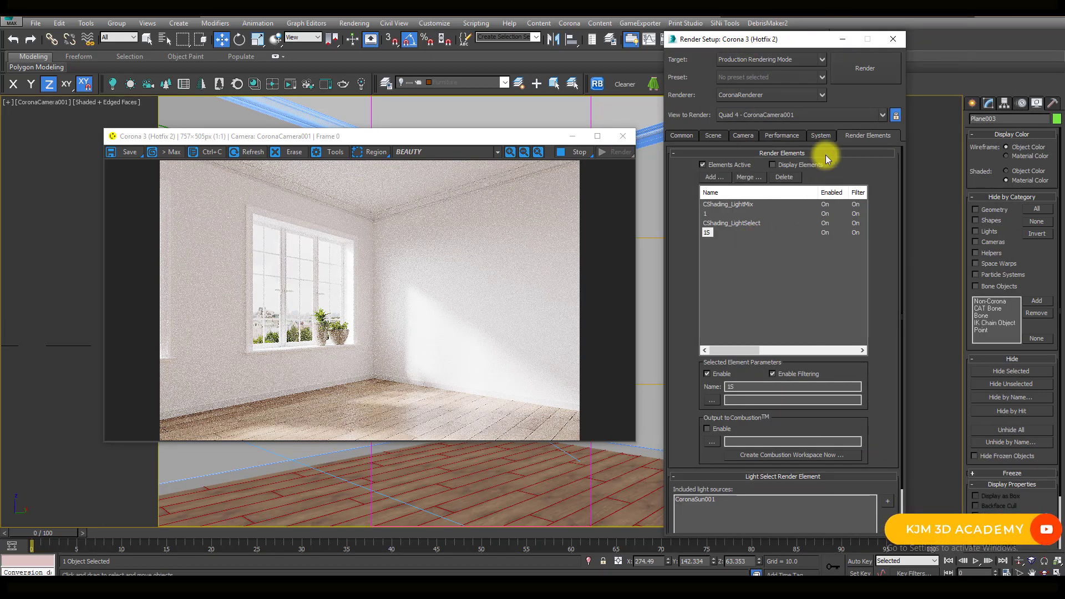
click(688, 136)
click(861, 136)
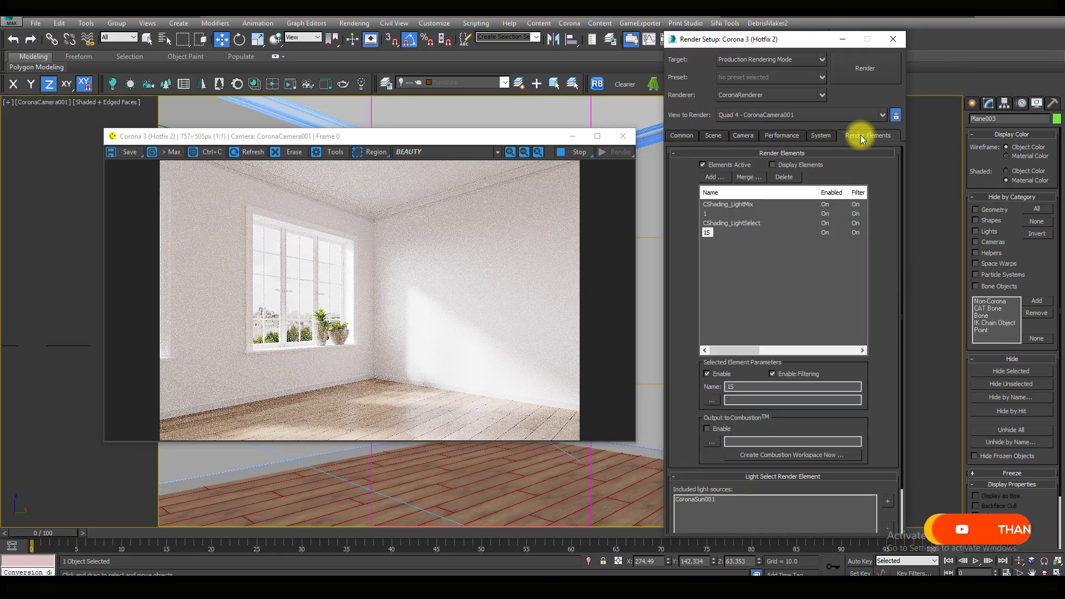
click(712, 178)
drag(876, 231, 871, 259)
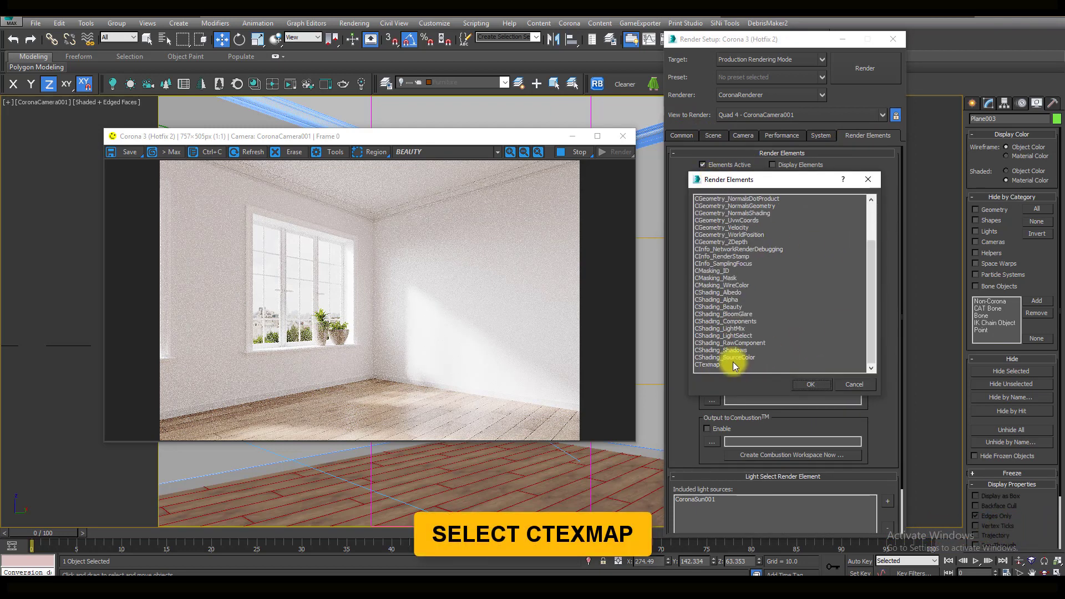
click(710, 364)
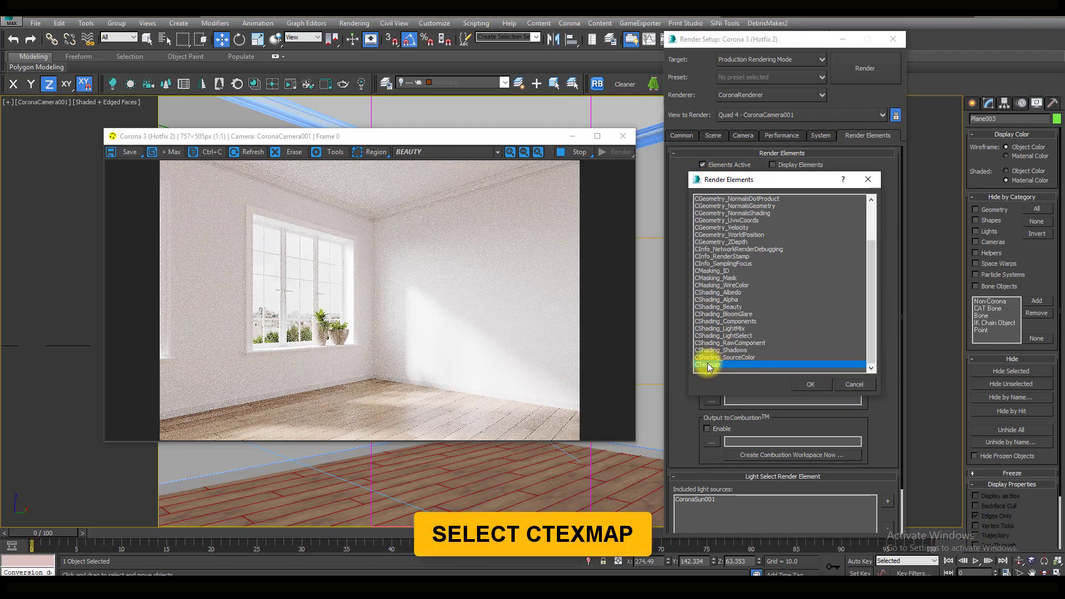
click(811, 385)
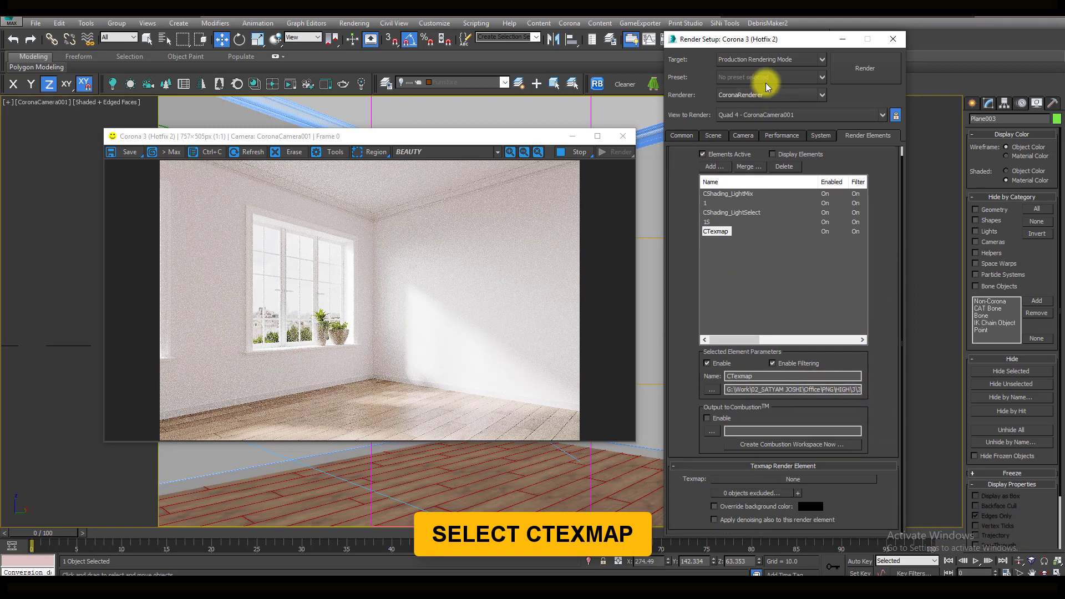
drag(765, 32, 820, 29)
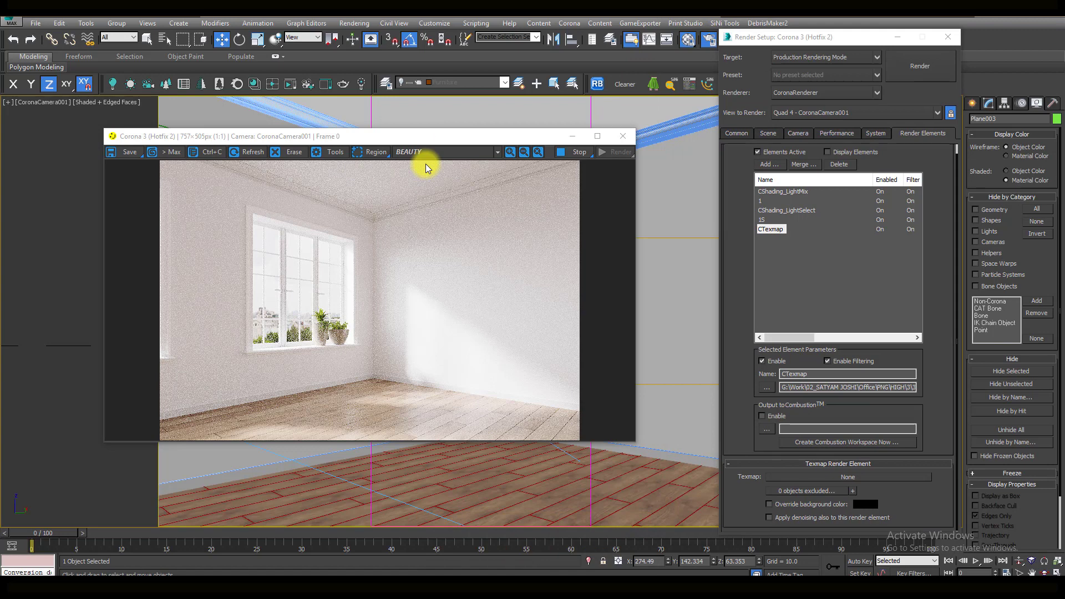
Assign a CoronaAO map to the CTexmap element's texmap slot
key(m)
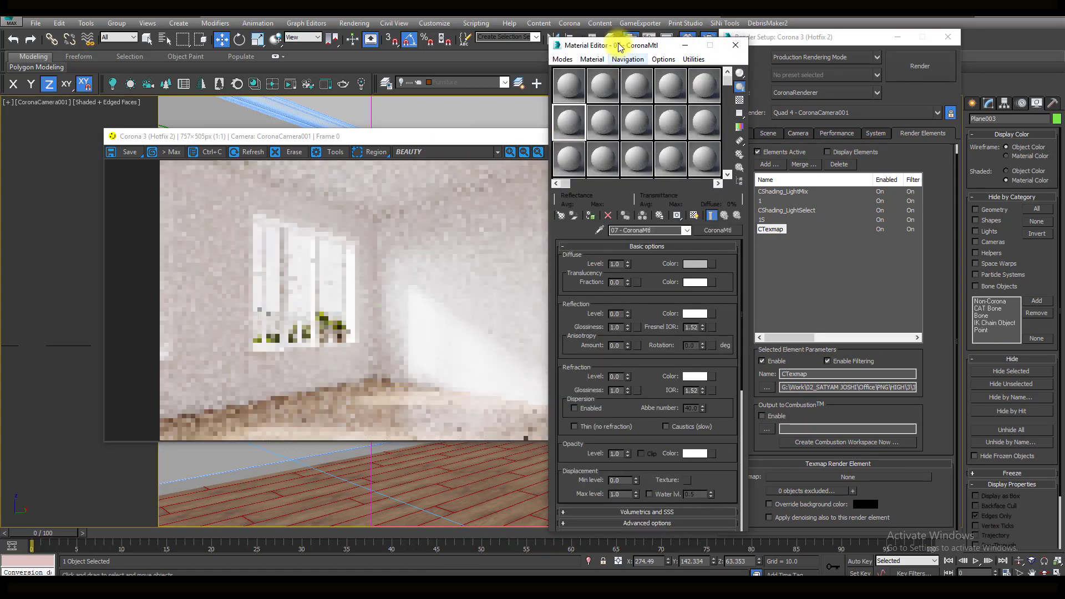
drag(610, 44, 579, 33)
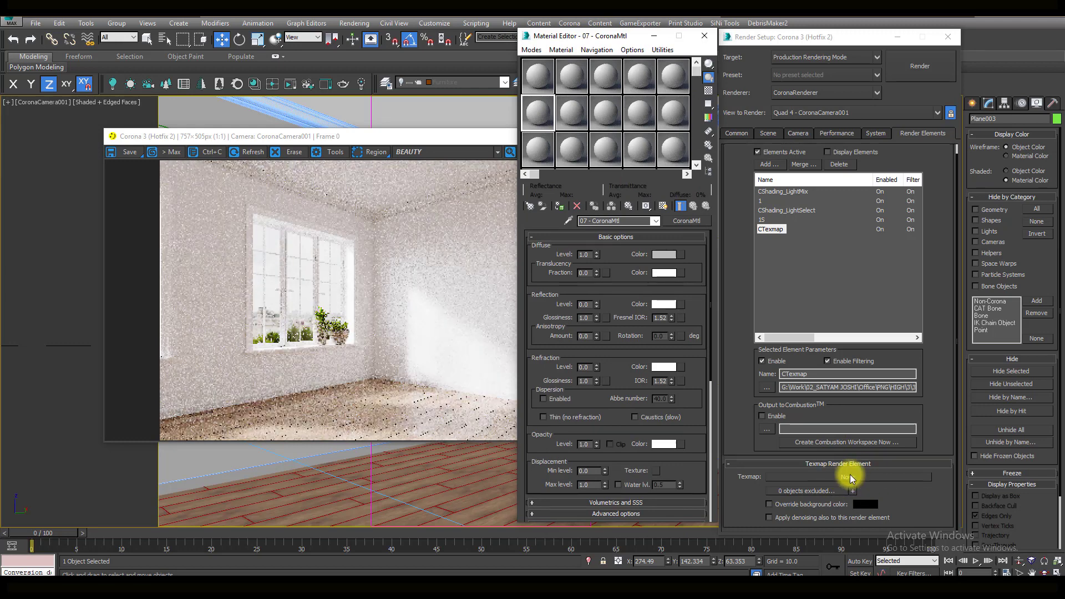
click(851, 478)
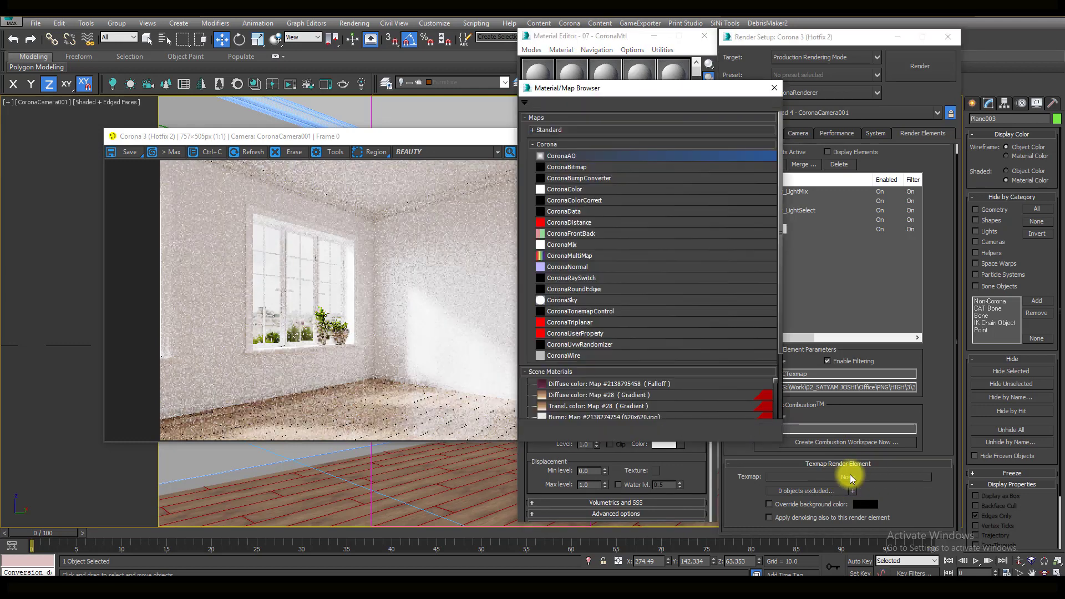
click(552, 145)
click(552, 145)
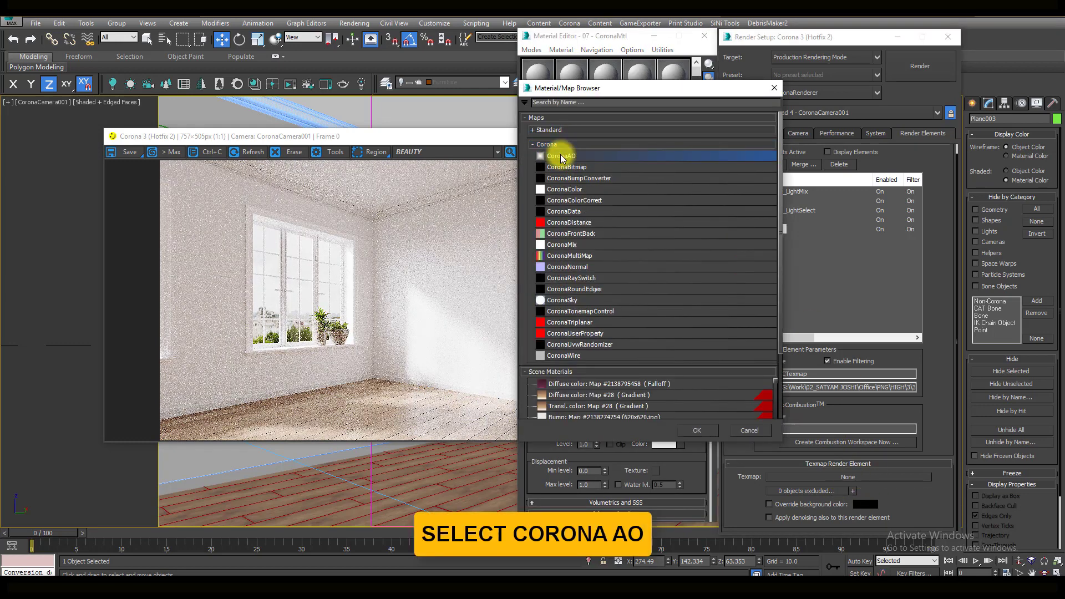
click(700, 430)
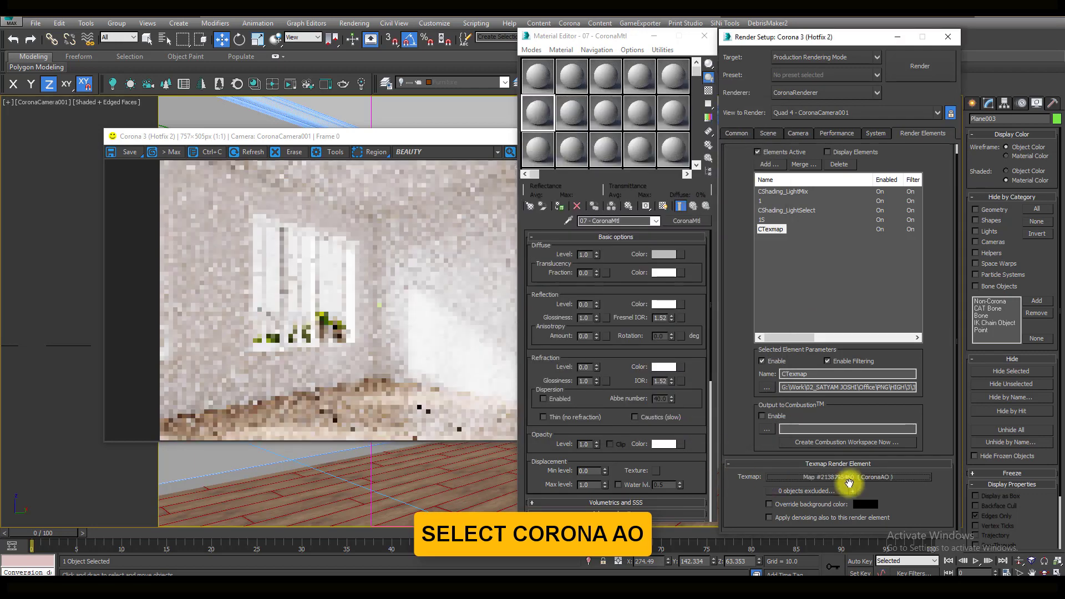
Instance the CoronaAO map into the first Material Editor sample slot
drag(875, 477, 538, 78)
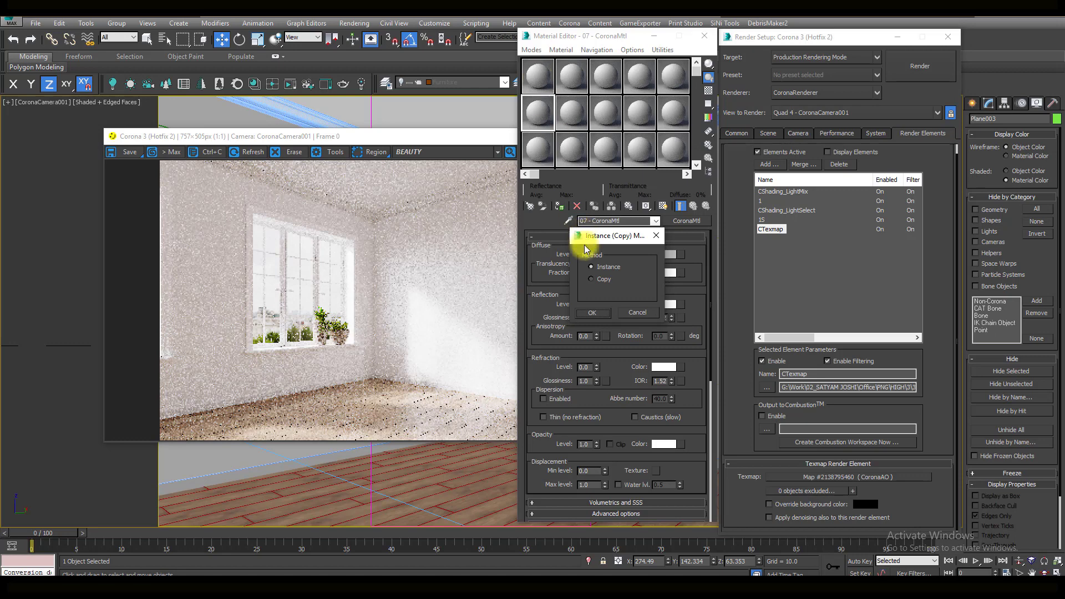
click(592, 312)
click(449, 137)
Restart the Corona interactive render and display the CTexmap ambient occlusion pass
drag(465, 138, 424, 138)
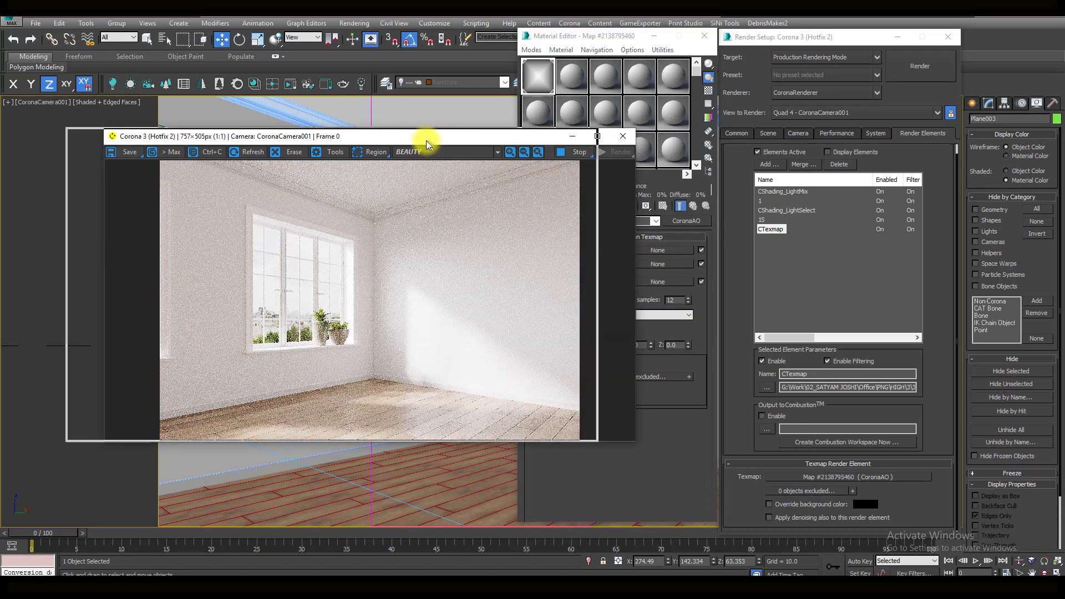
click(537, 154)
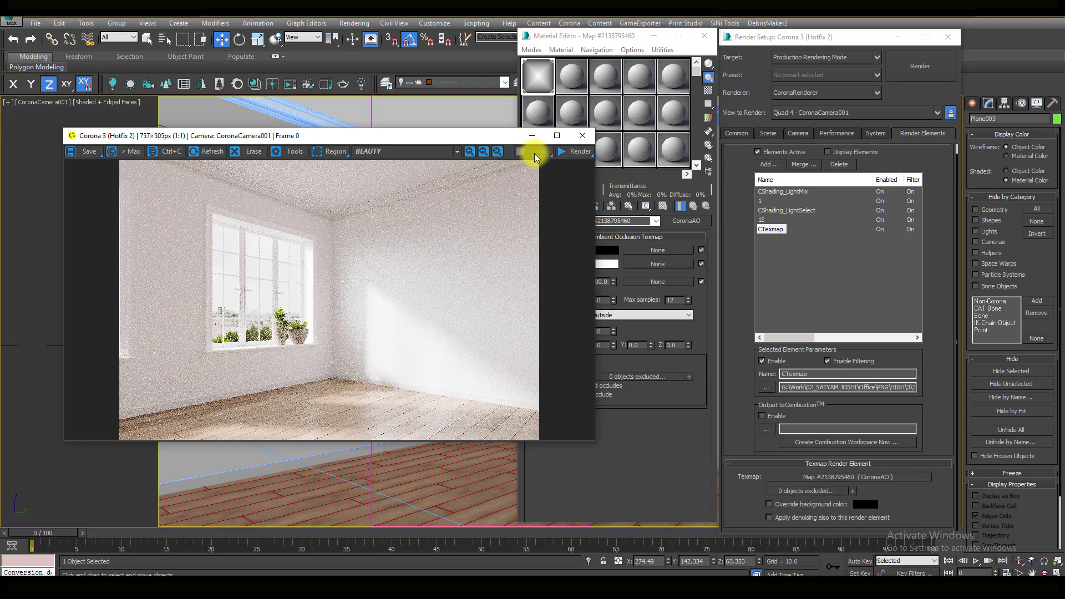
click(580, 154)
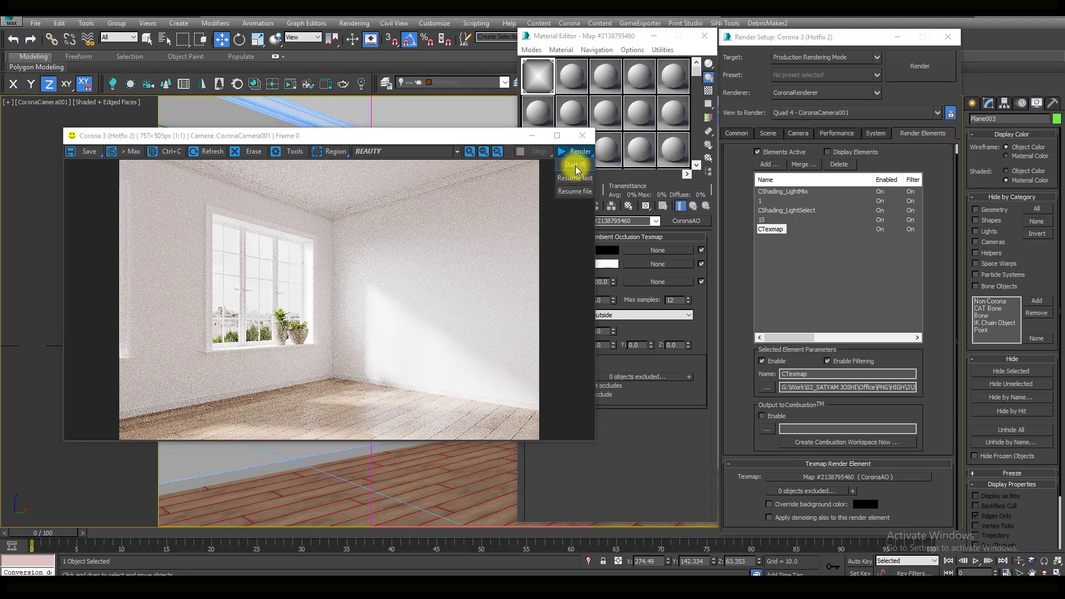
click(575, 170)
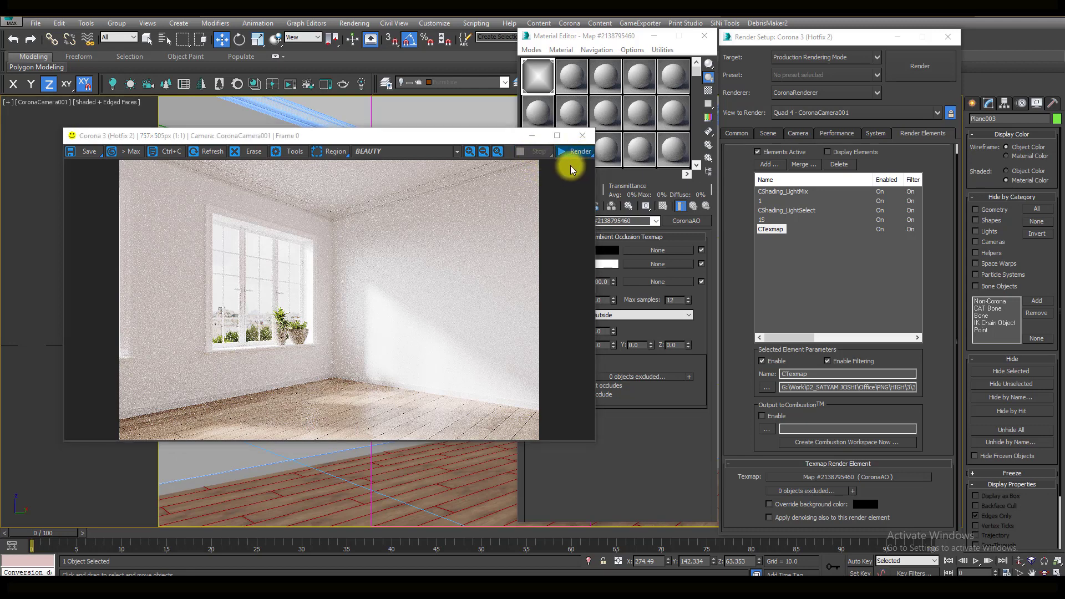
click(383, 152)
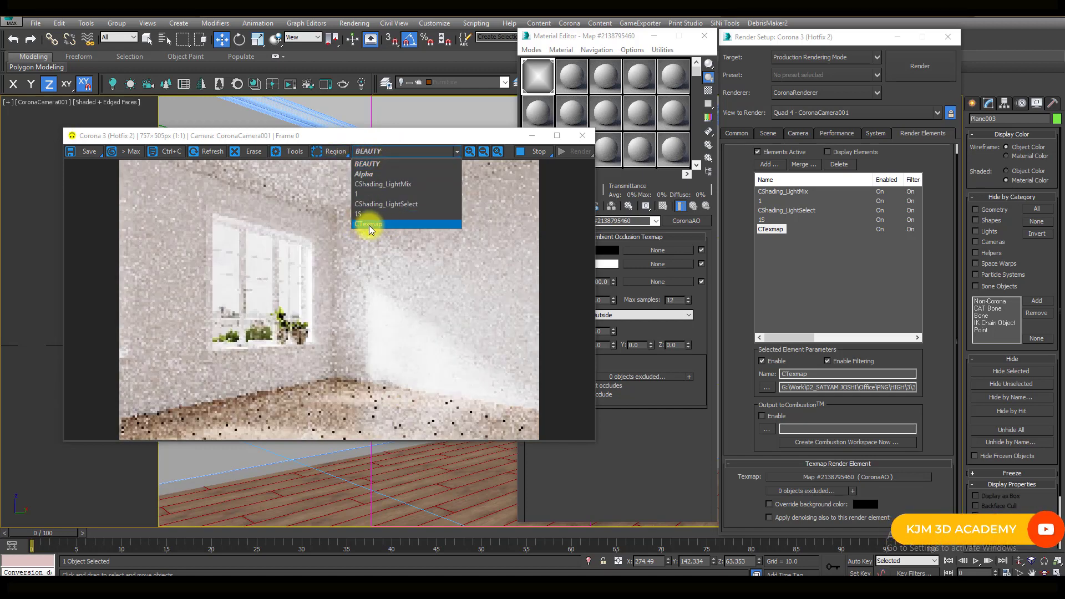
click(370, 224)
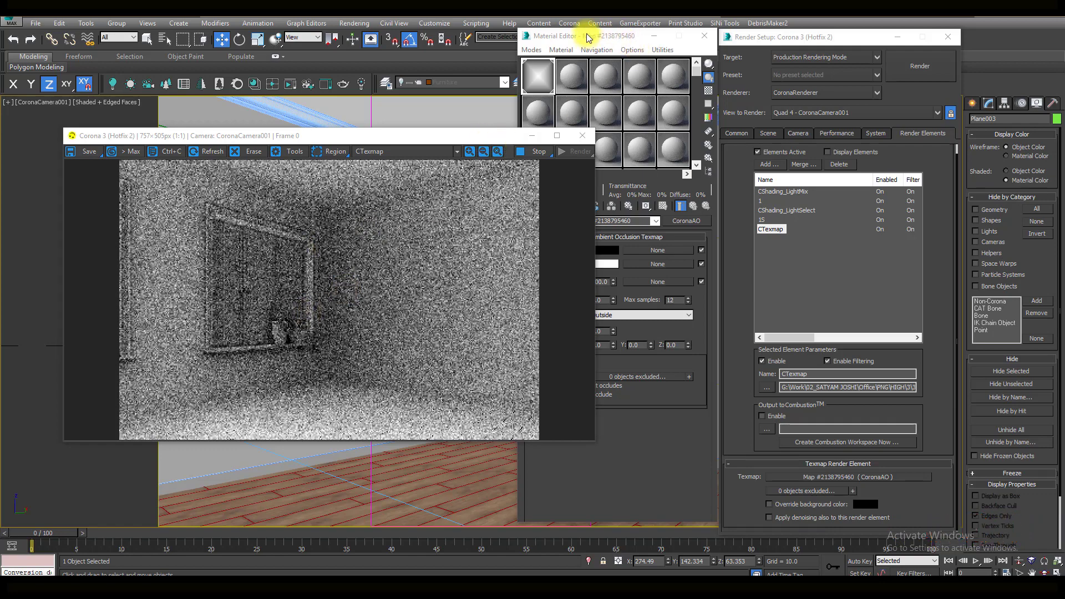
Draw a render region over the upper middle of the frame buffer image
drag(588, 38, 662, 46)
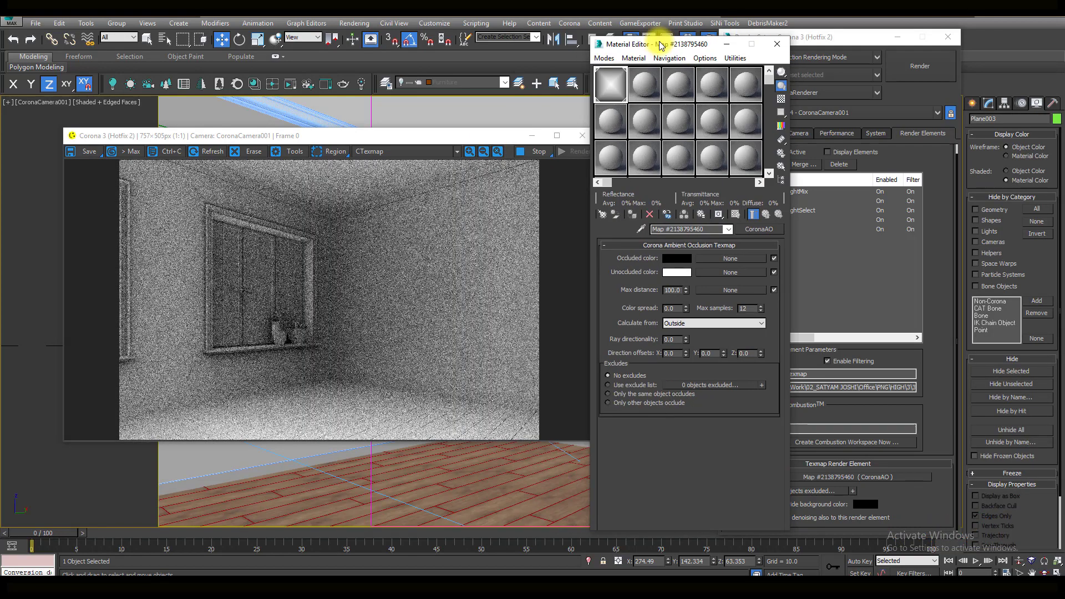
click(330, 150)
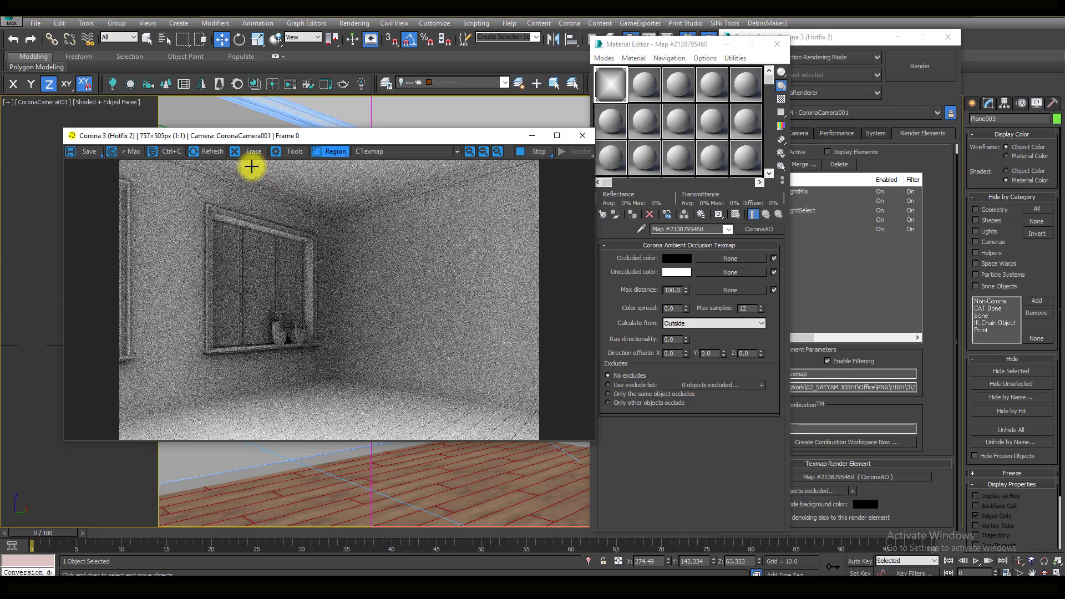
drag(251, 167, 457, 302)
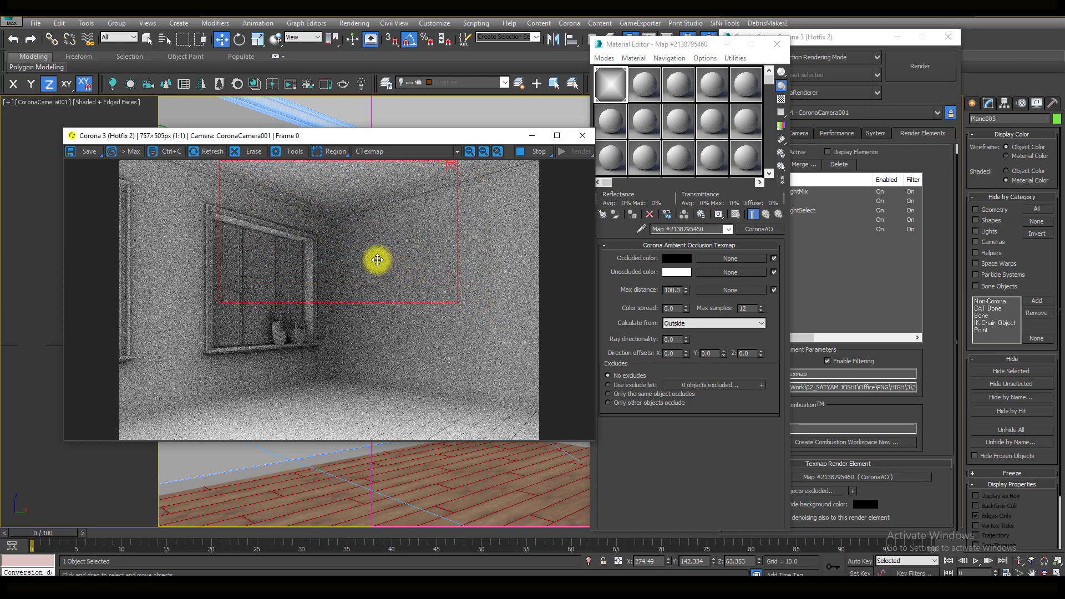
drag(378, 260, 374, 259)
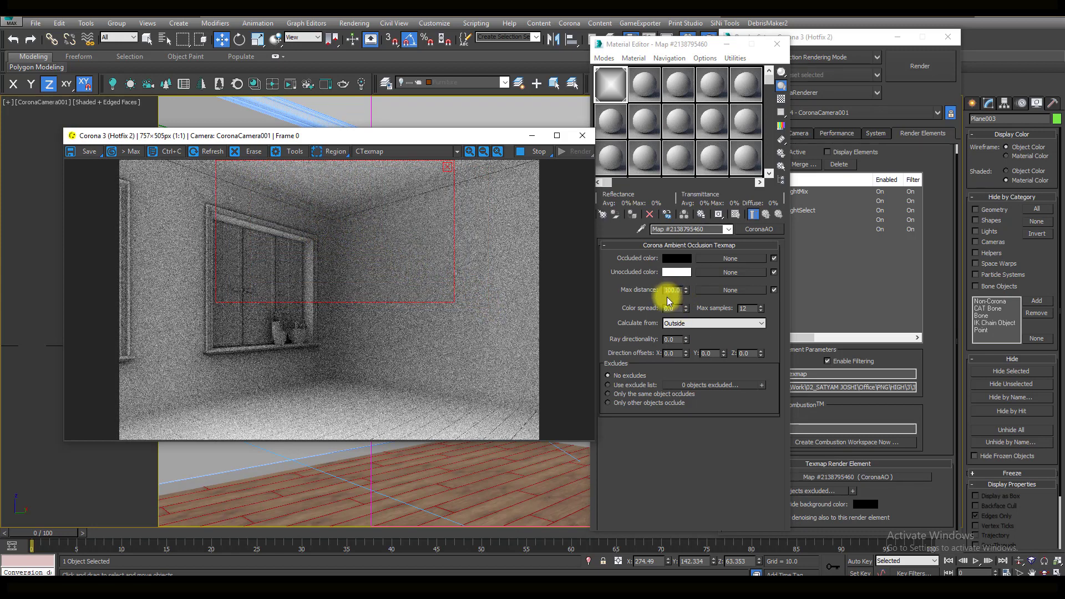
Set CoronaAO Max distance to 50 and reshape the region into a tall strip over the back wall
double_click(679, 290)
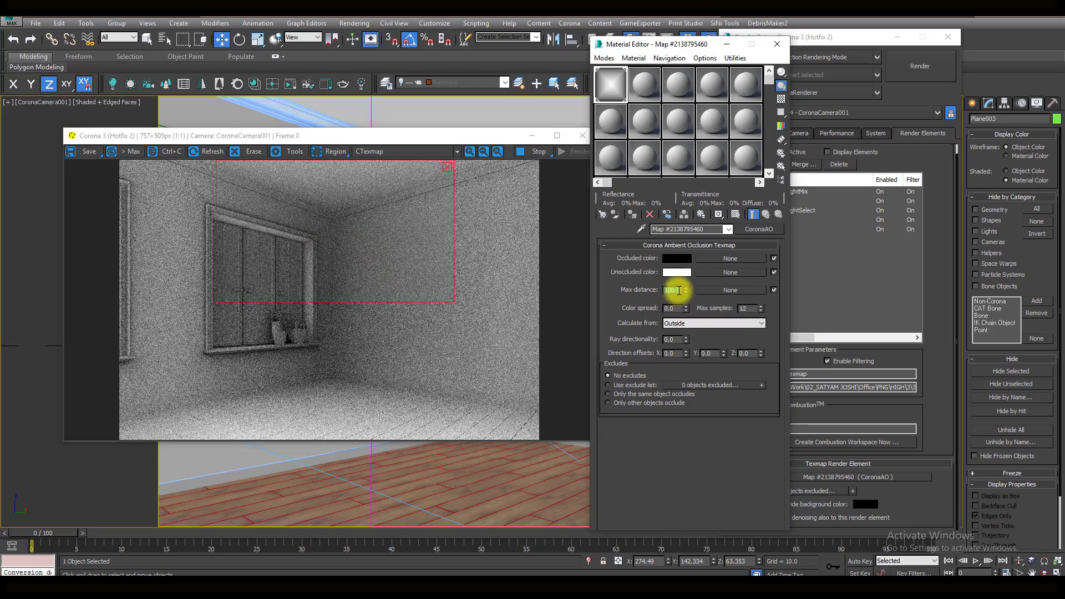
text(50)
key(Return)
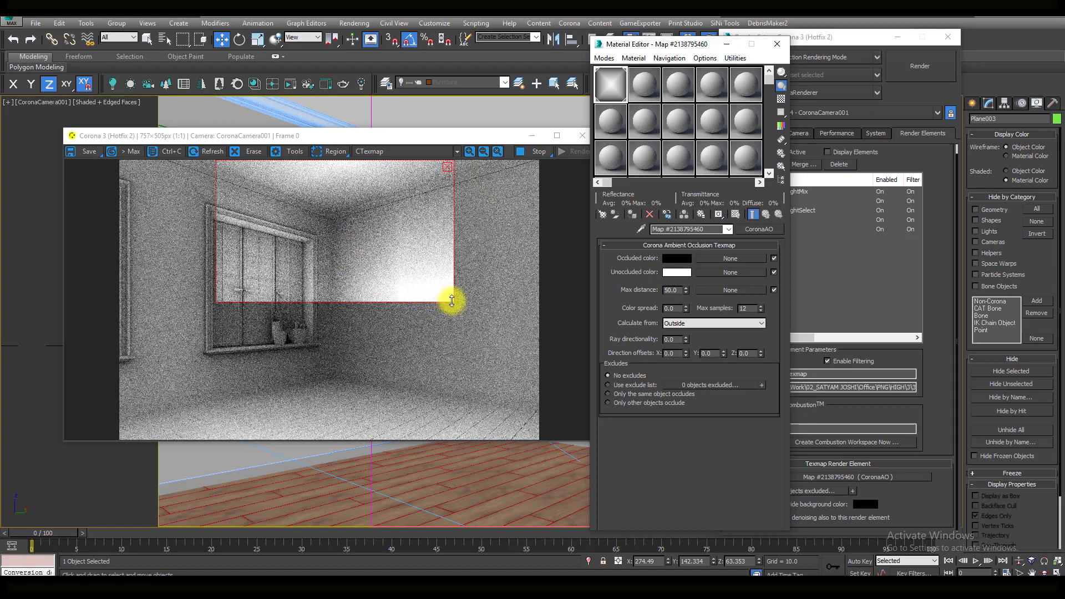
mouse_move(452, 301)
mouse_down()
mouse_move(414, 349)
mouse_move(378, 438)
mouse_up()
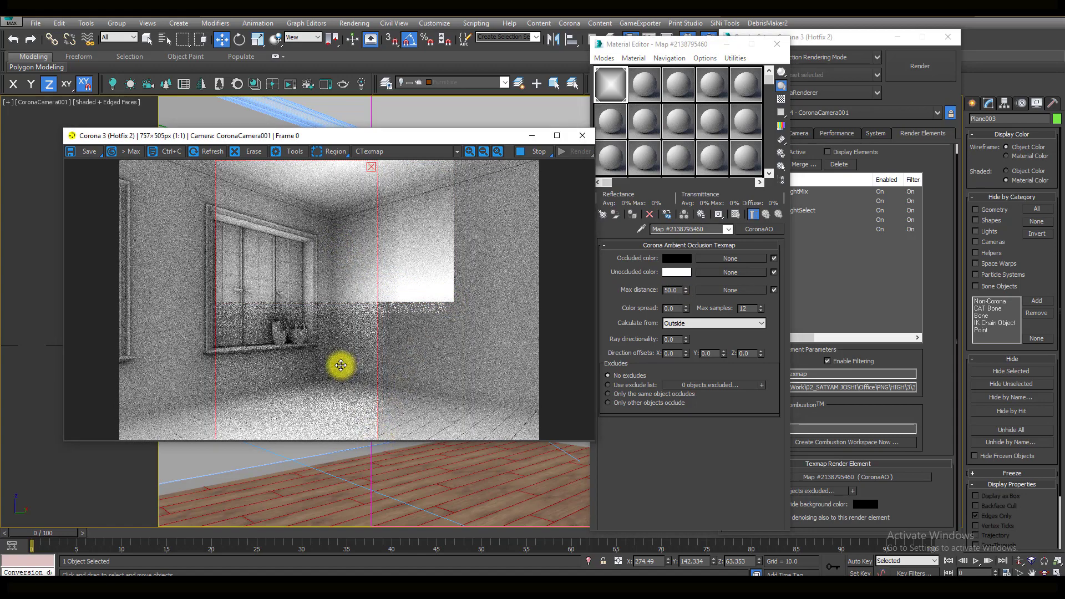
drag(285, 363, 238, 247)
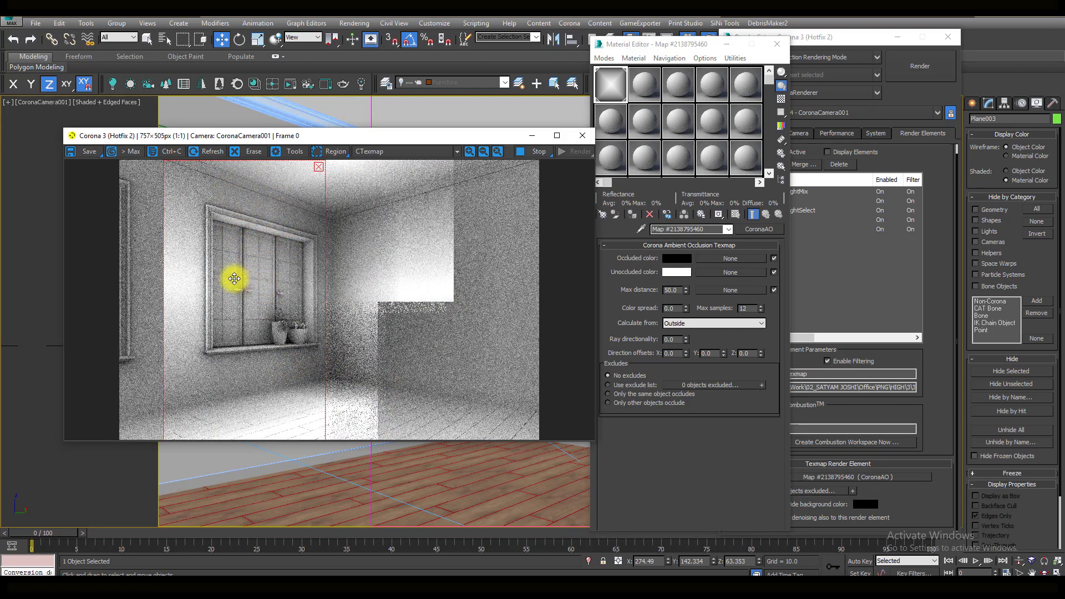
drag(234, 278, 389, 278)
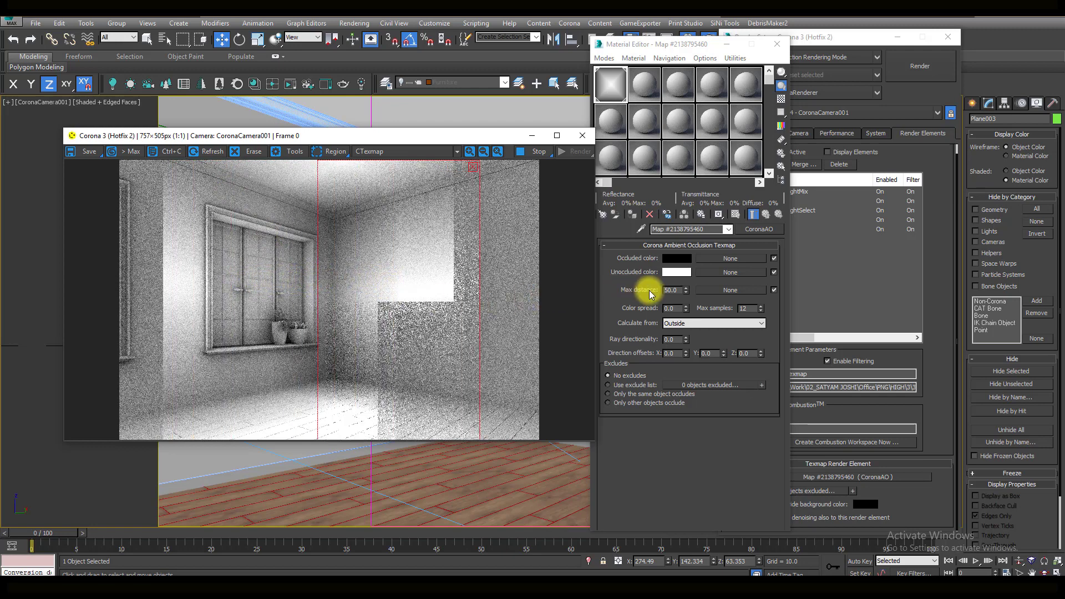
Lower CoronaAO Max distance to 20 and narrow the render region over the right wall
double_click(671, 290)
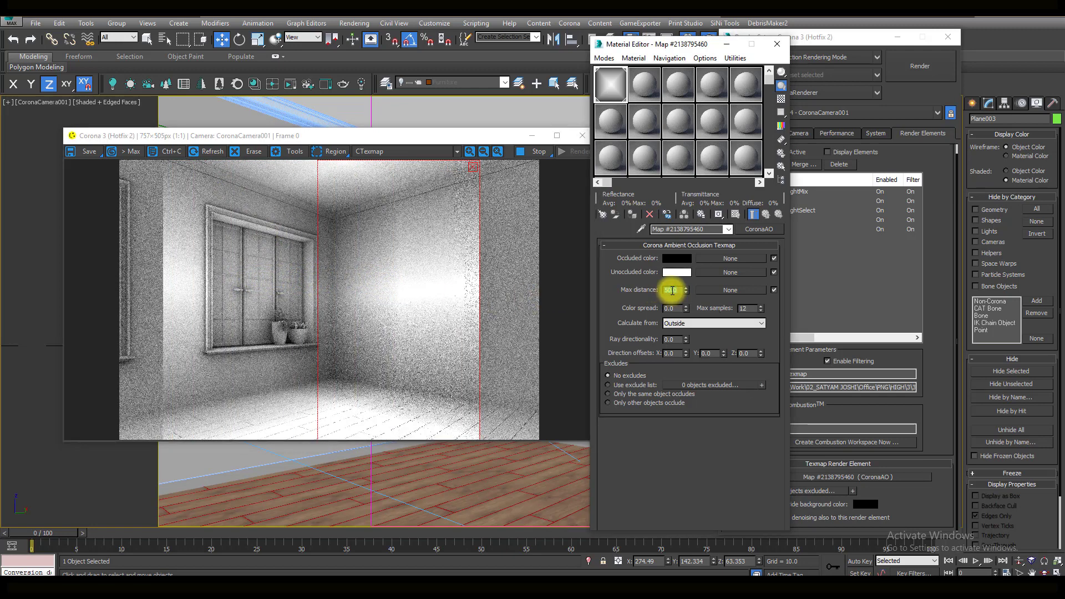
key(Return)
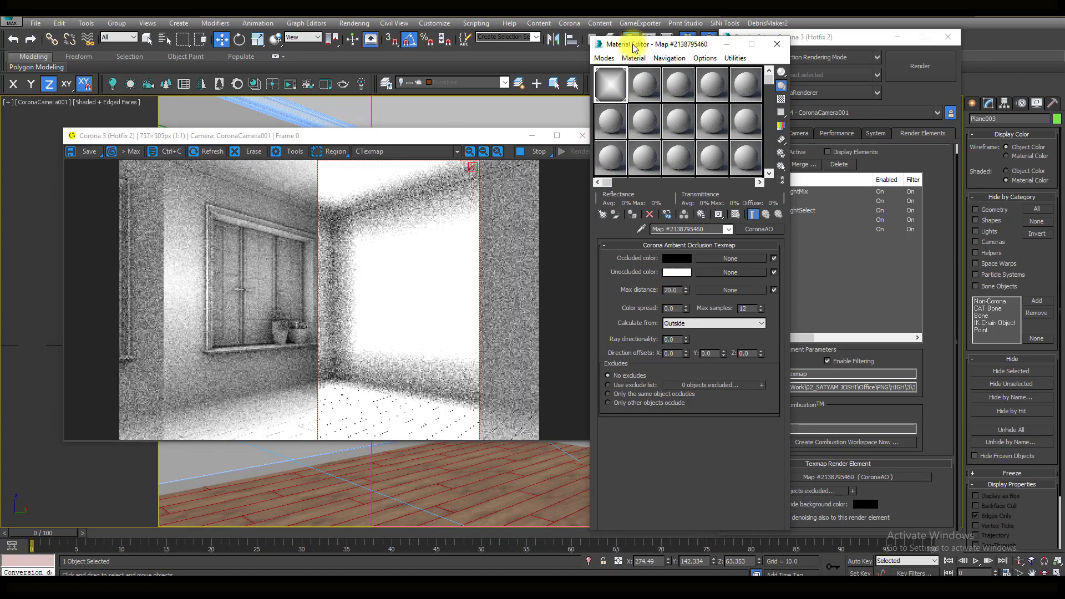
drag(637, 43, 697, 49)
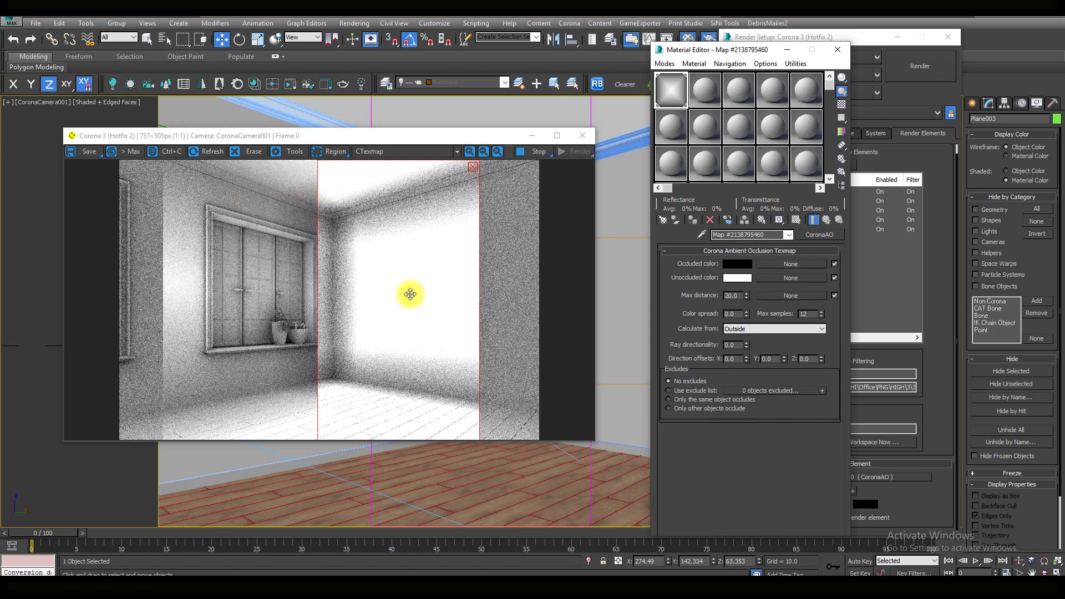
mouse_move(479, 298)
mouse_down()
mouse_move(416, 301)
mouse_move(397, 271)
mouse_move(470, 275)
mouse_up()
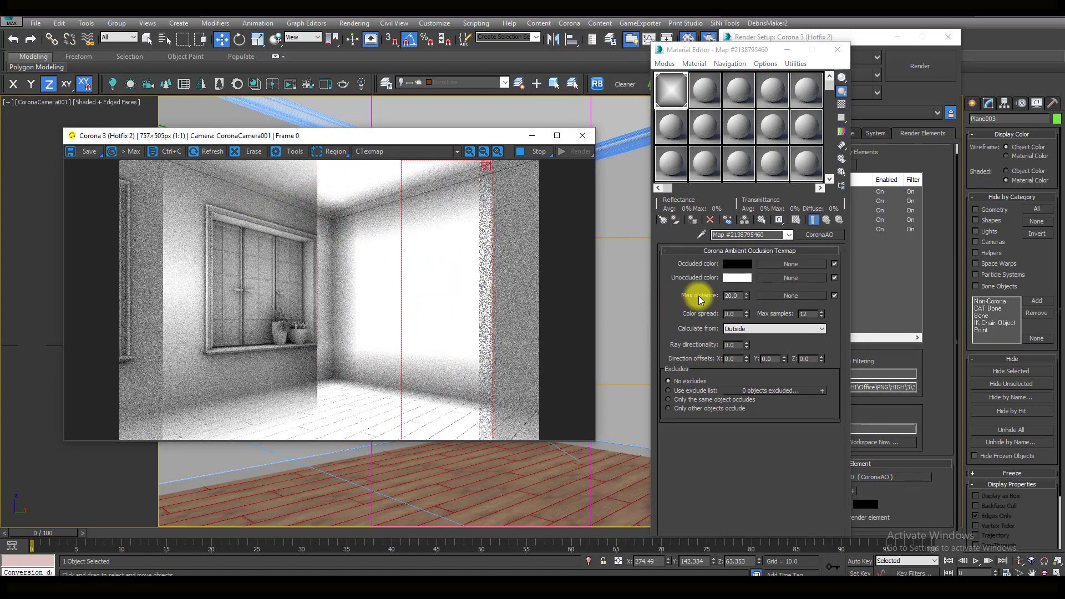
Set Max distance to 10 and clear the region to render the full frame
double_click(737, 295)
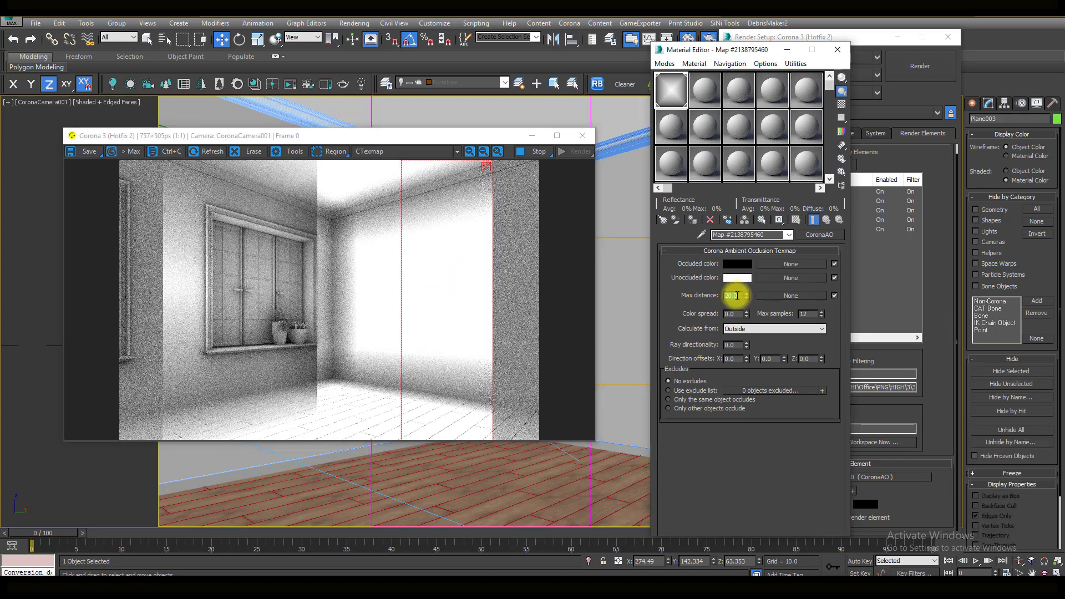
text(10)
key(Return)
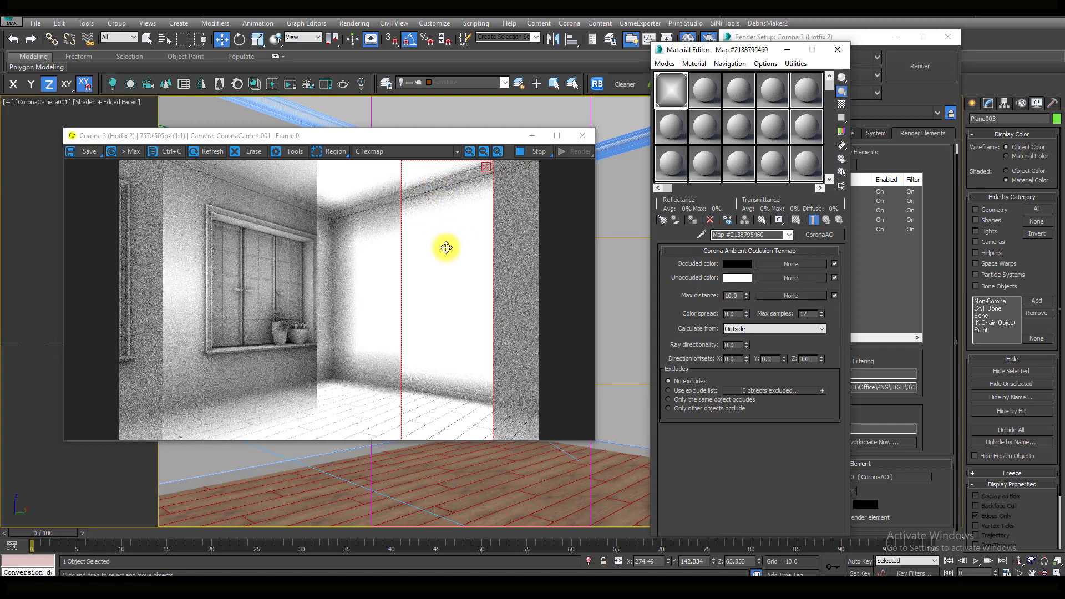
click(487, 173)
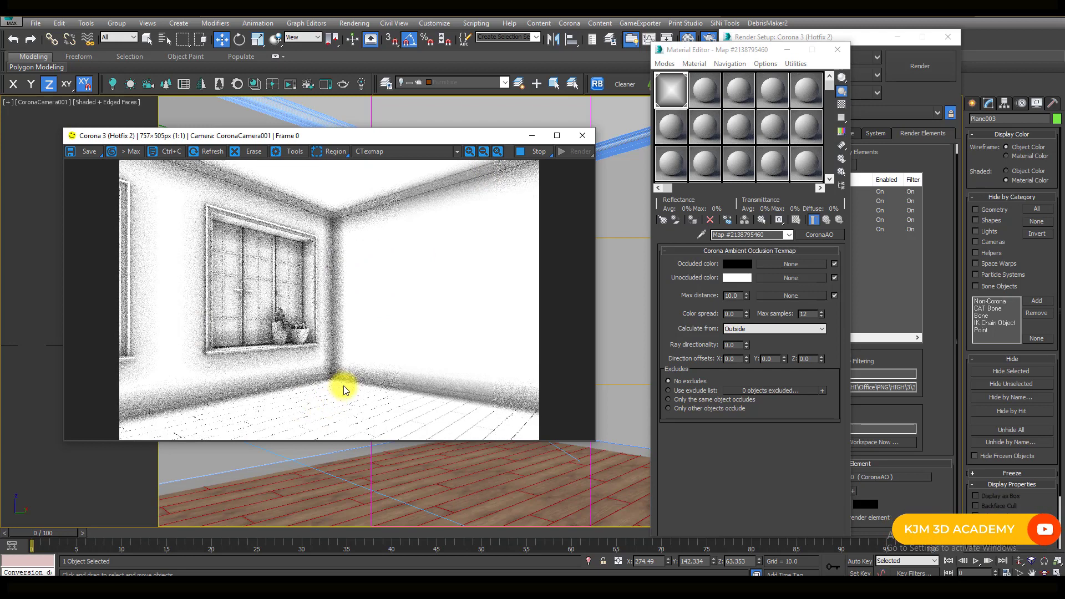
click(727, 314)
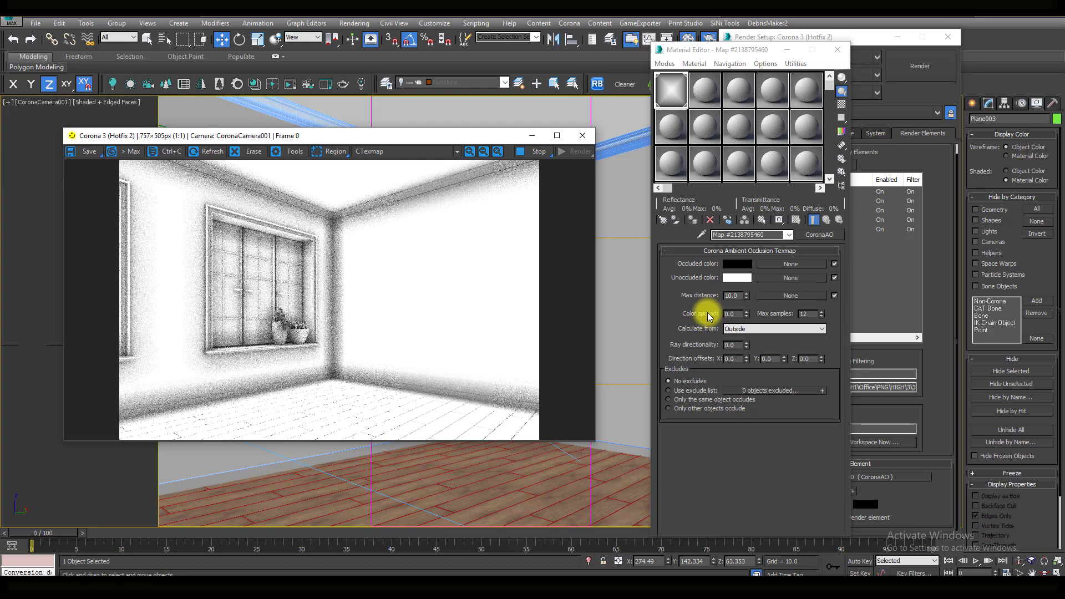
click(733, 313)
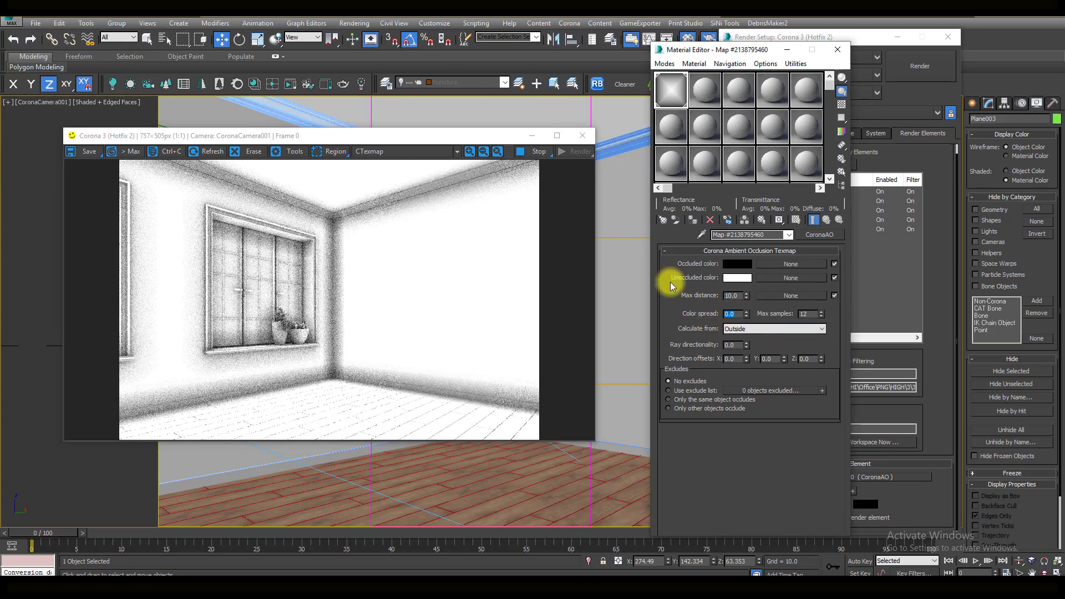
click(330, 151)
mouse_move(322, 178)
mouse_down()
mouse_move(347, 238)
mouse_move(374, 233)
mouse_up()
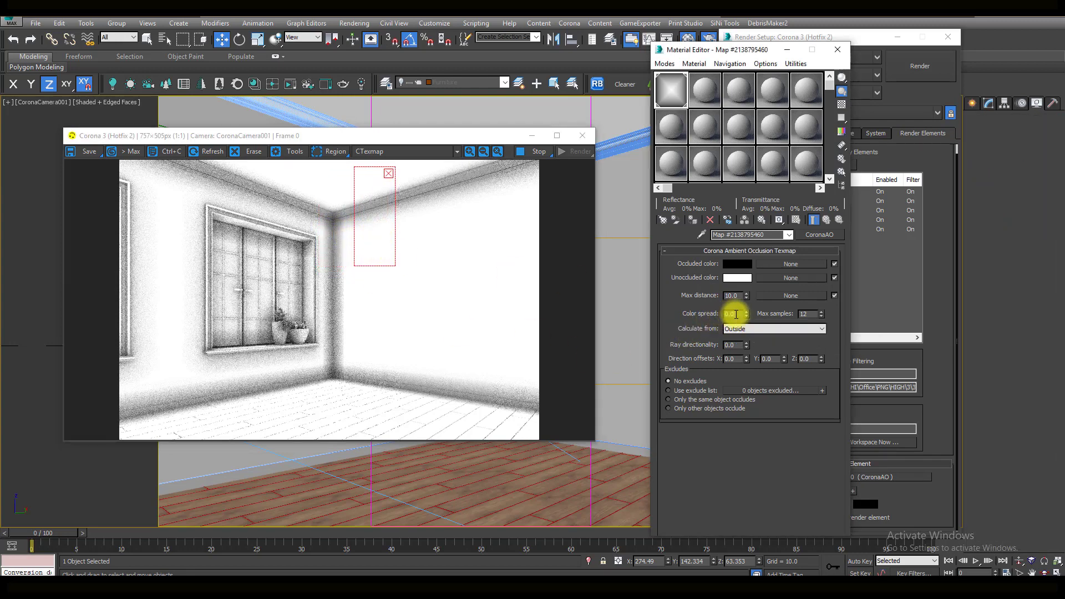
double_click(735, 314)
key(Tab)
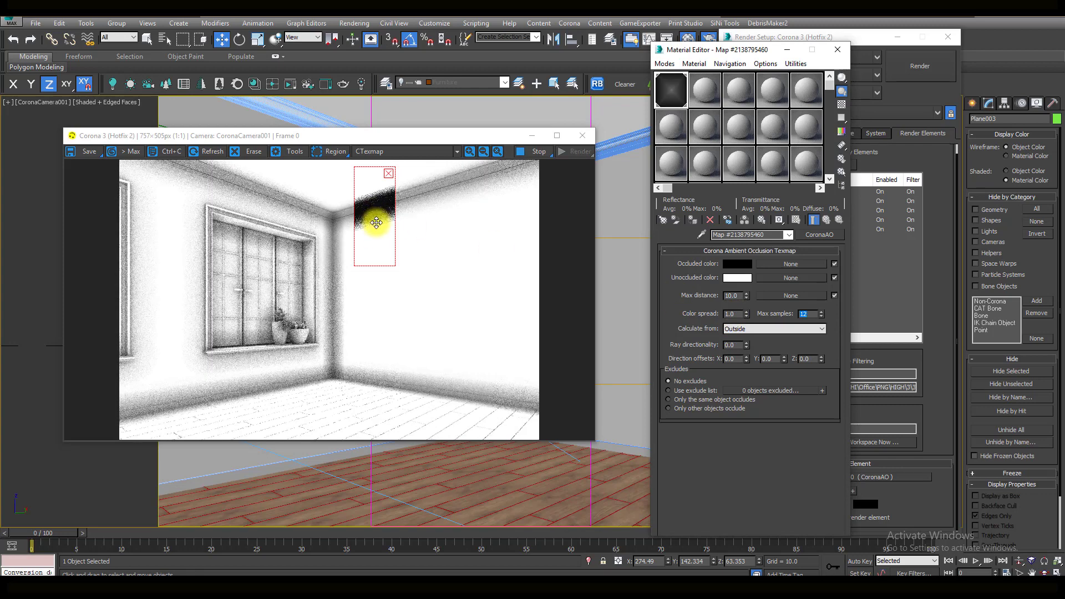
drag(376, 222, 418, 219)
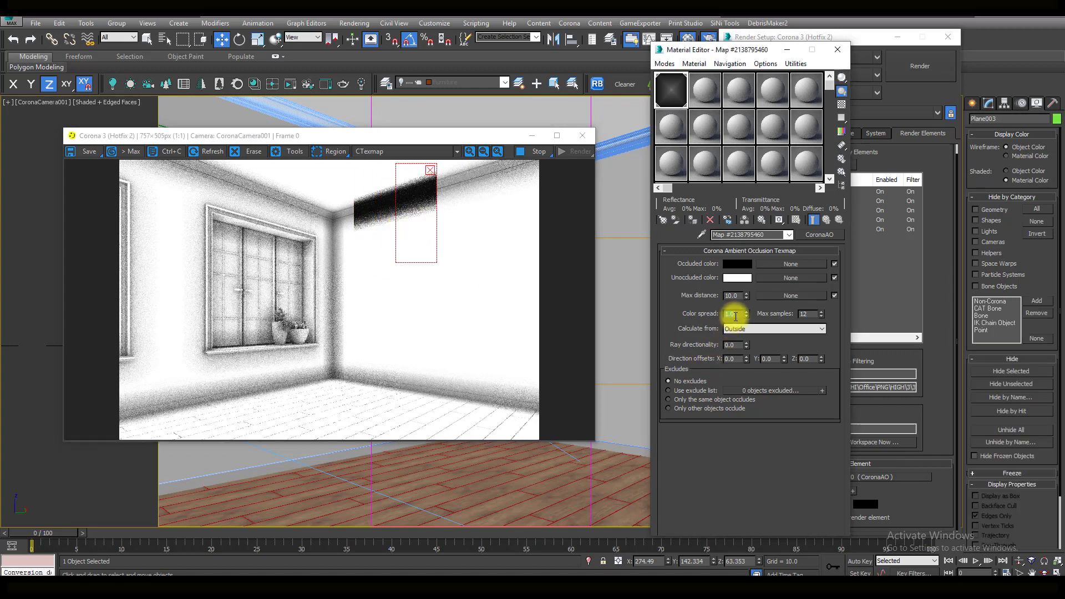
key(Tab)
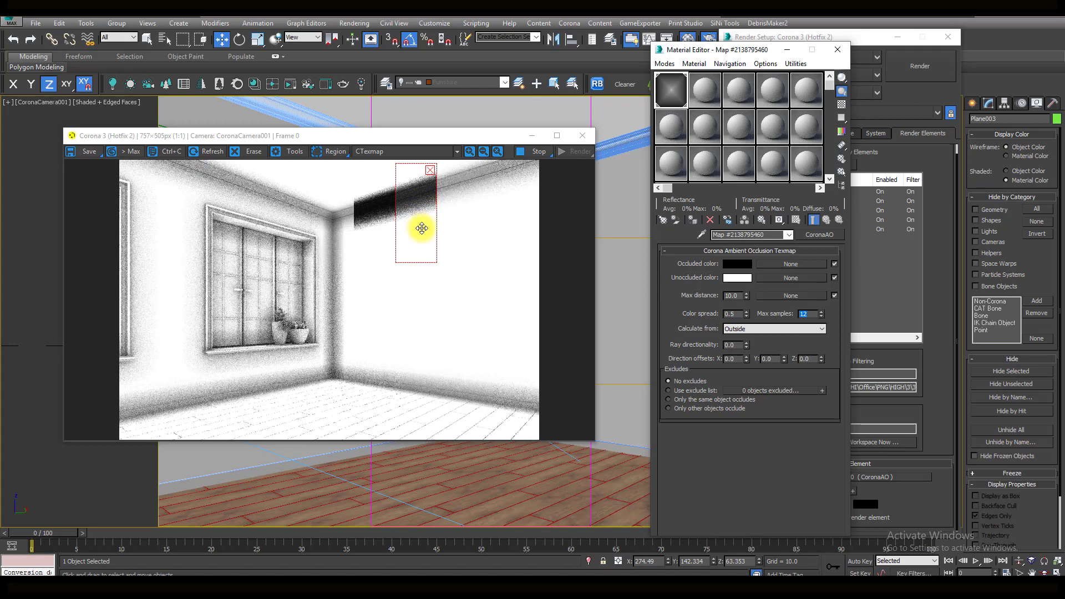
drag(421, 228, 462, 224)
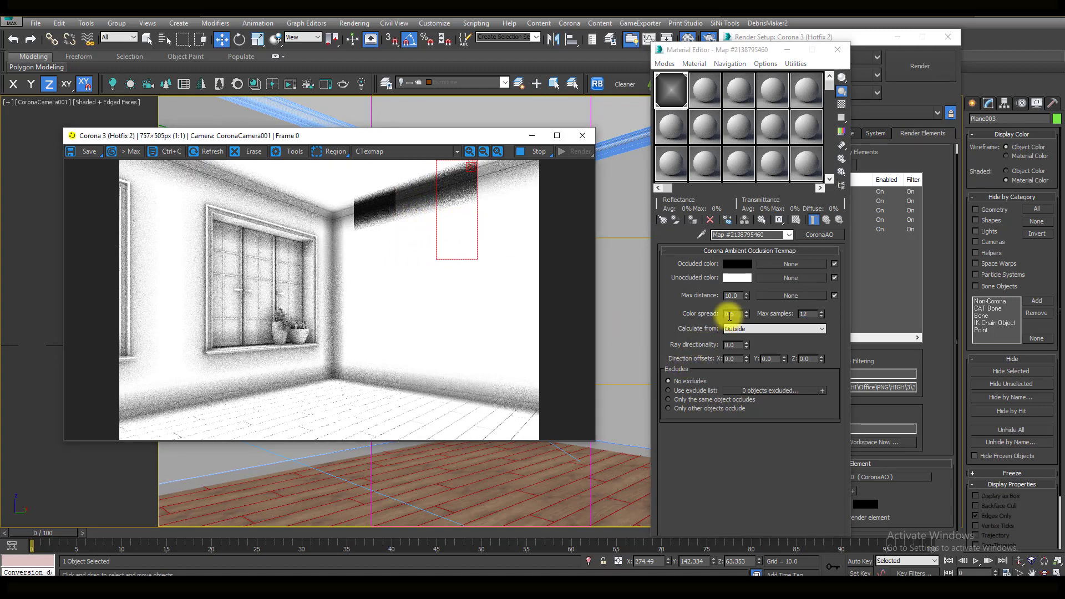
text(0.2)
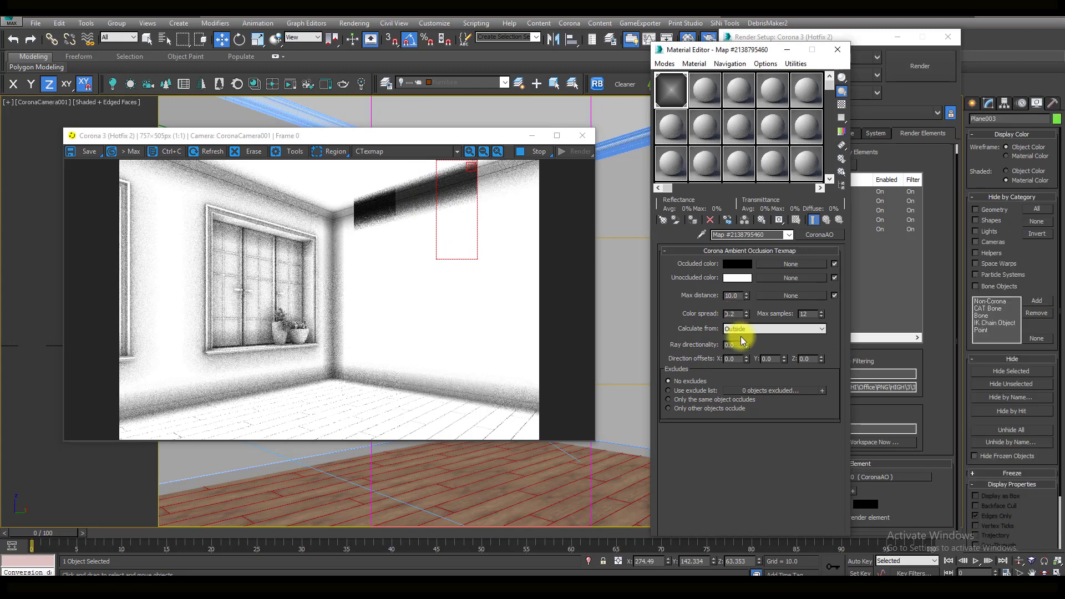
key(Tab)
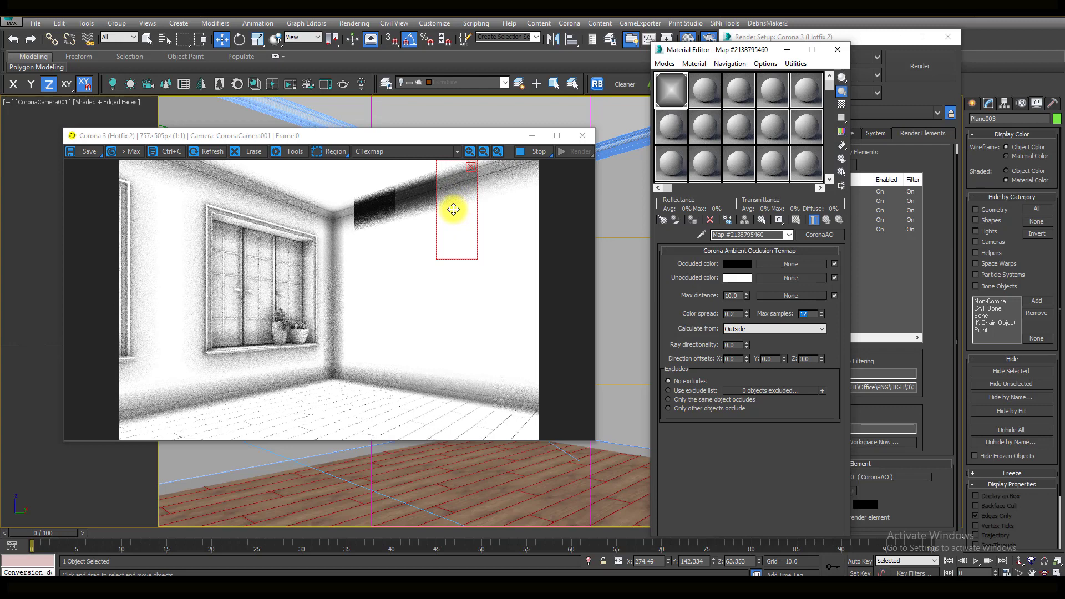
drag(453, 209, 495, 209)
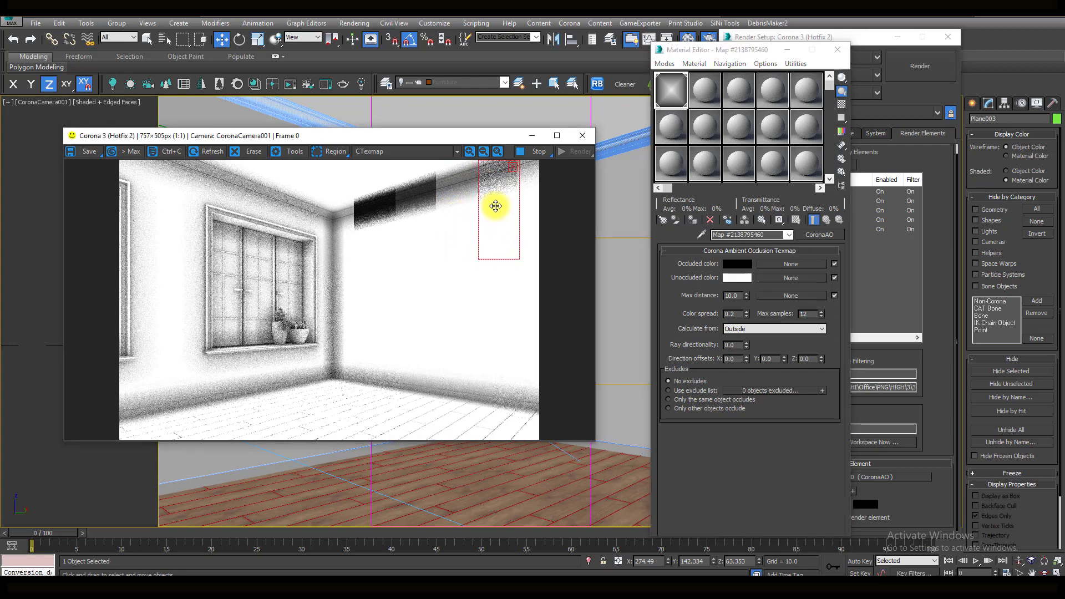
right_click(747, 314)
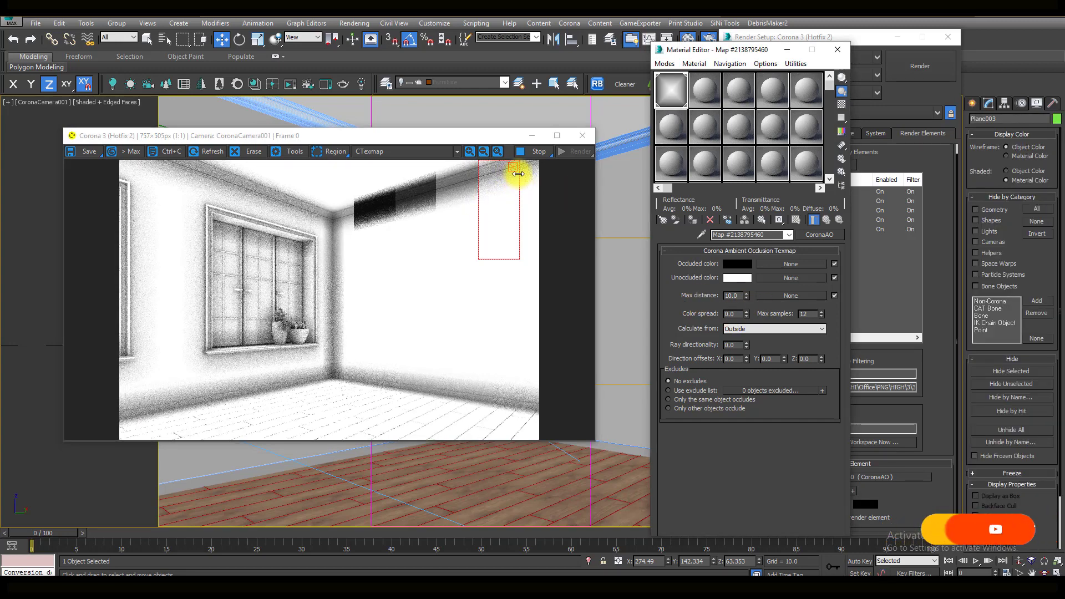
click(513, 172)
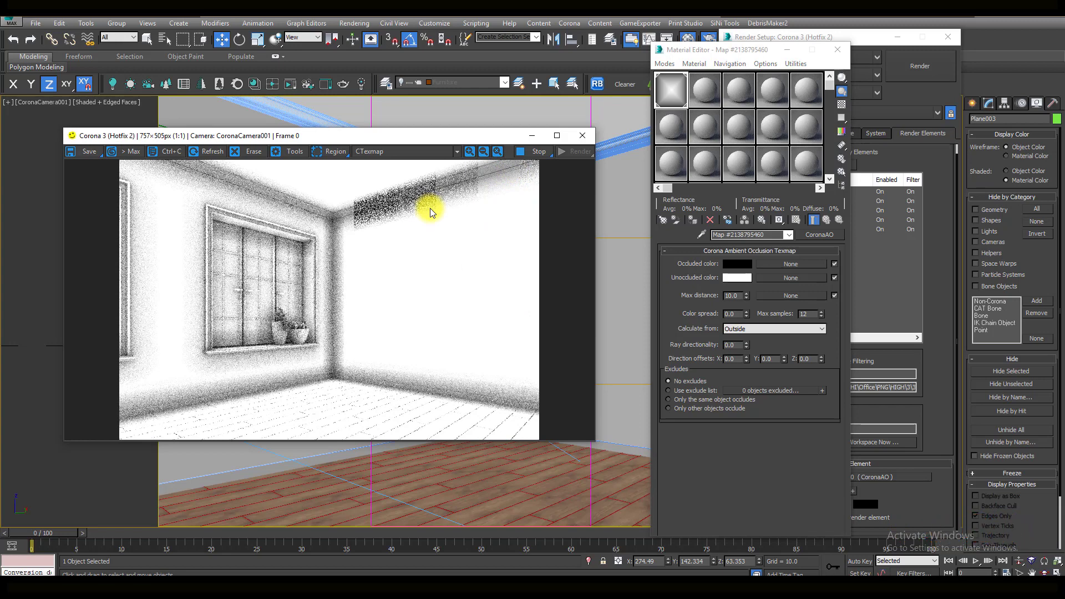
Try a blue occluded colour and a white unoccluded colour on the CoronaAO map
click(737, 264)
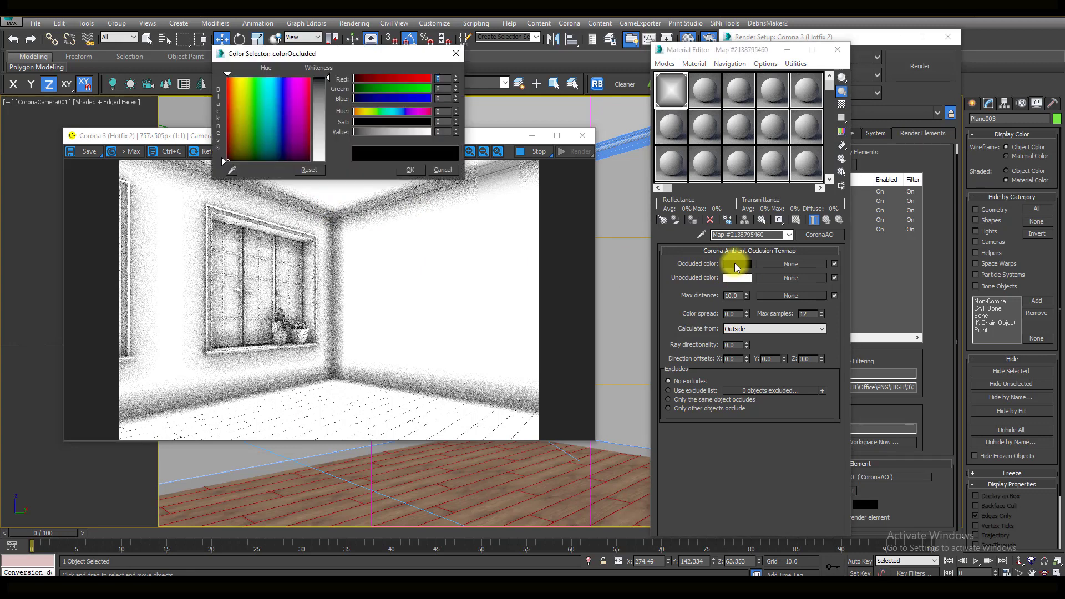
drag(276, 102, 282, 80)
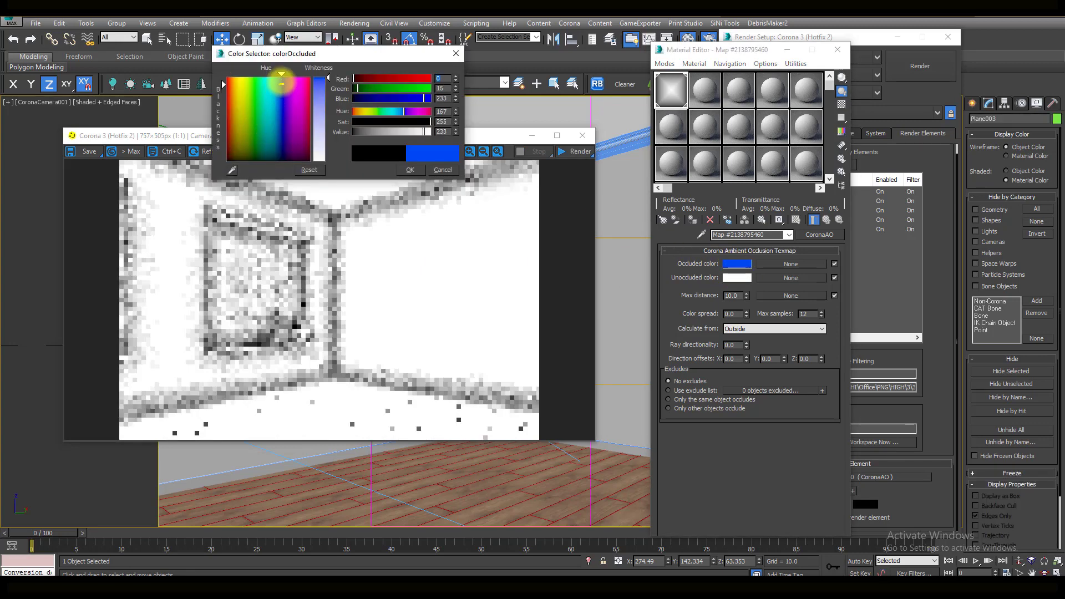
click(409, 172)
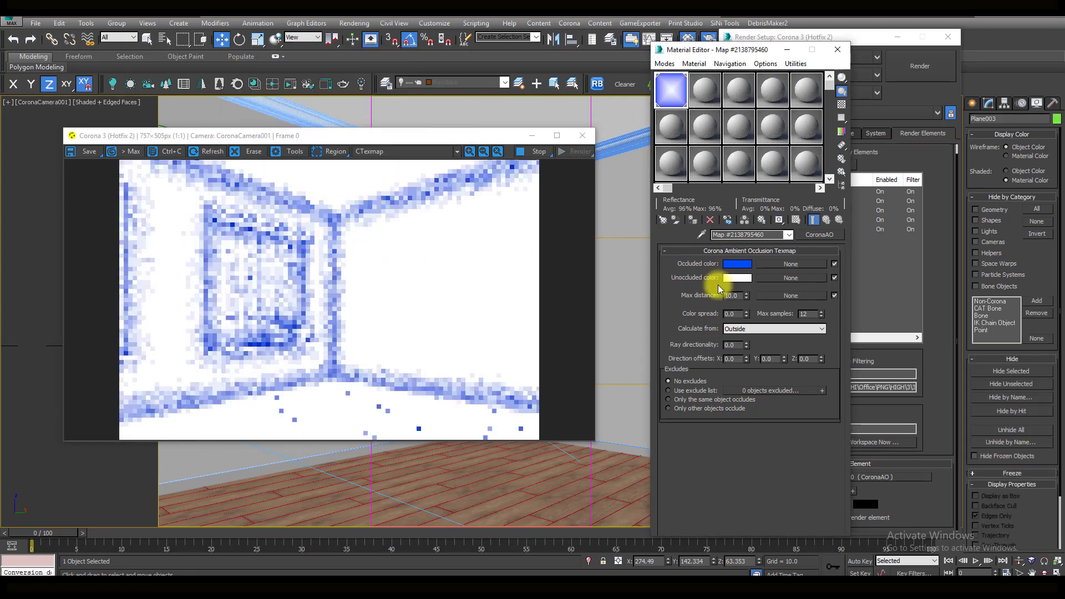
click(738, 279)
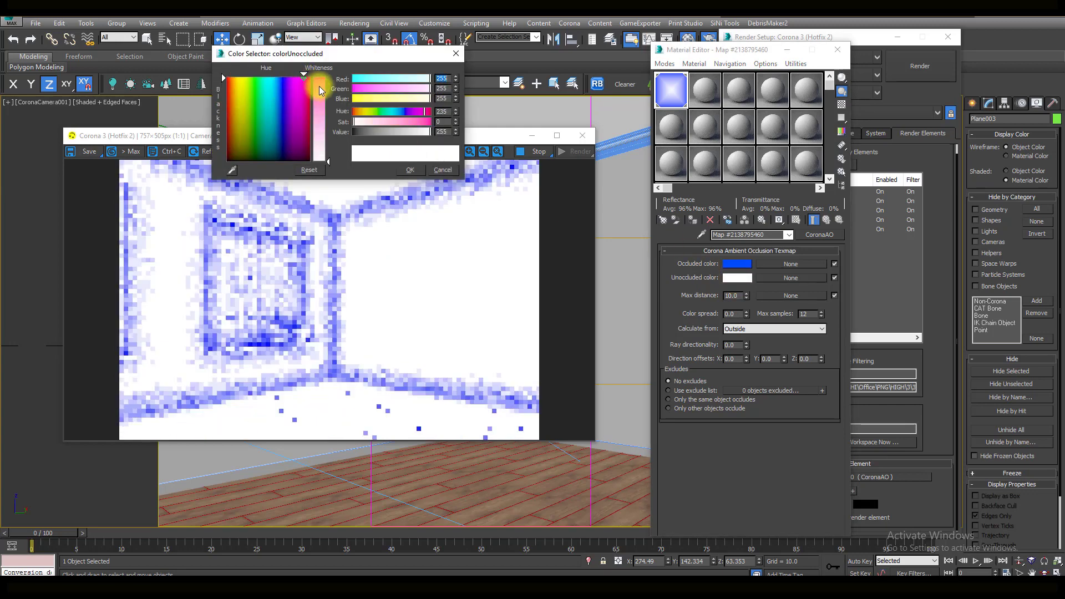
click(303, 76)
click(410, 170)
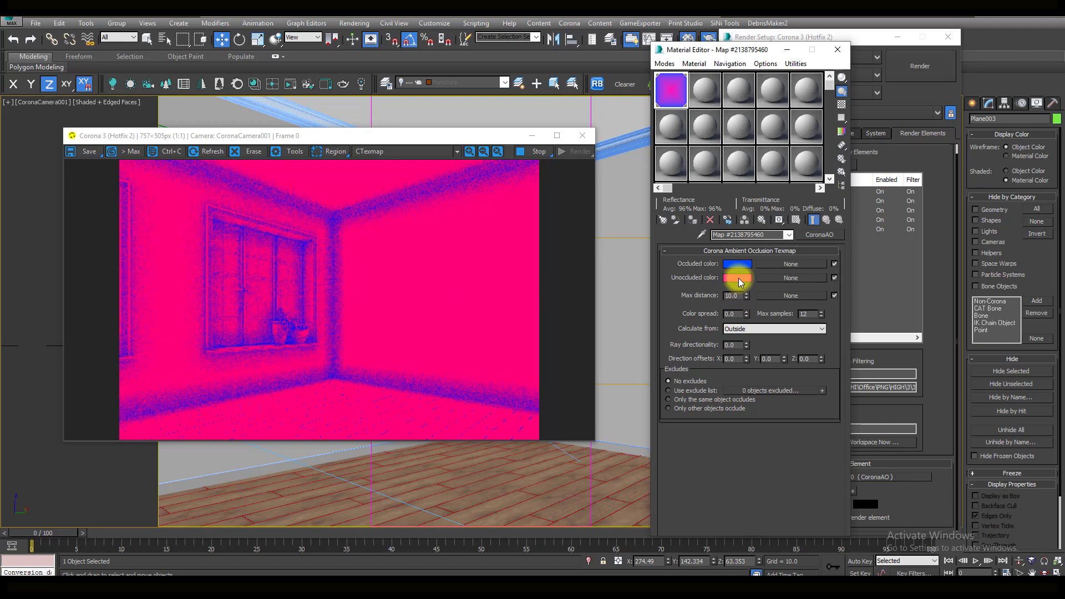
Set the unoccluded colour to white (255,255,255) and the occluded colour to black (0,0,0)
click(738, 282)
drag(329, 142, 319, 161)
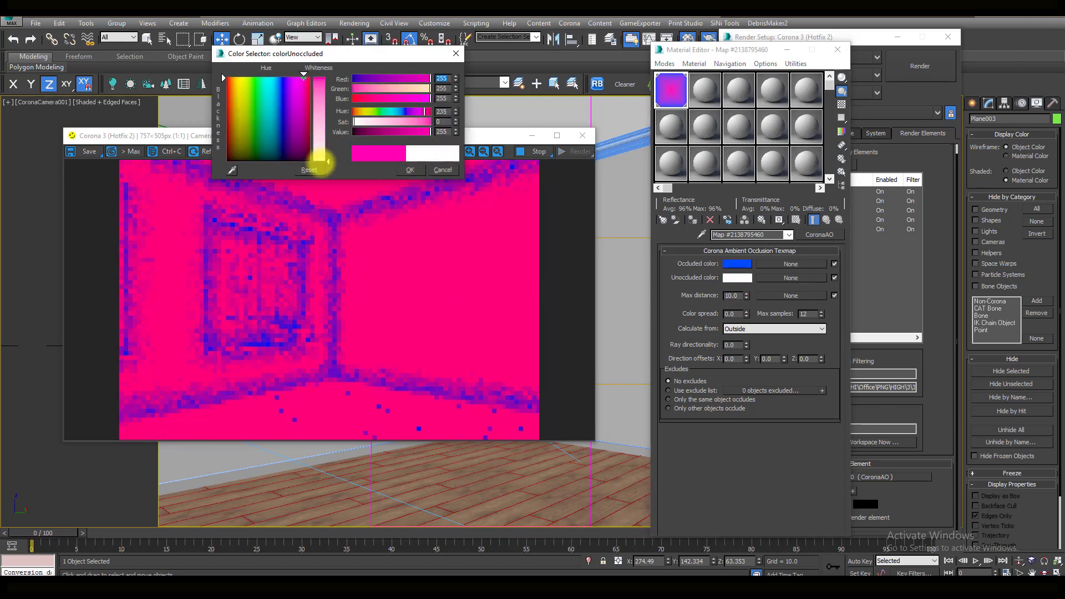
click(408, 170)
click(737, 263)
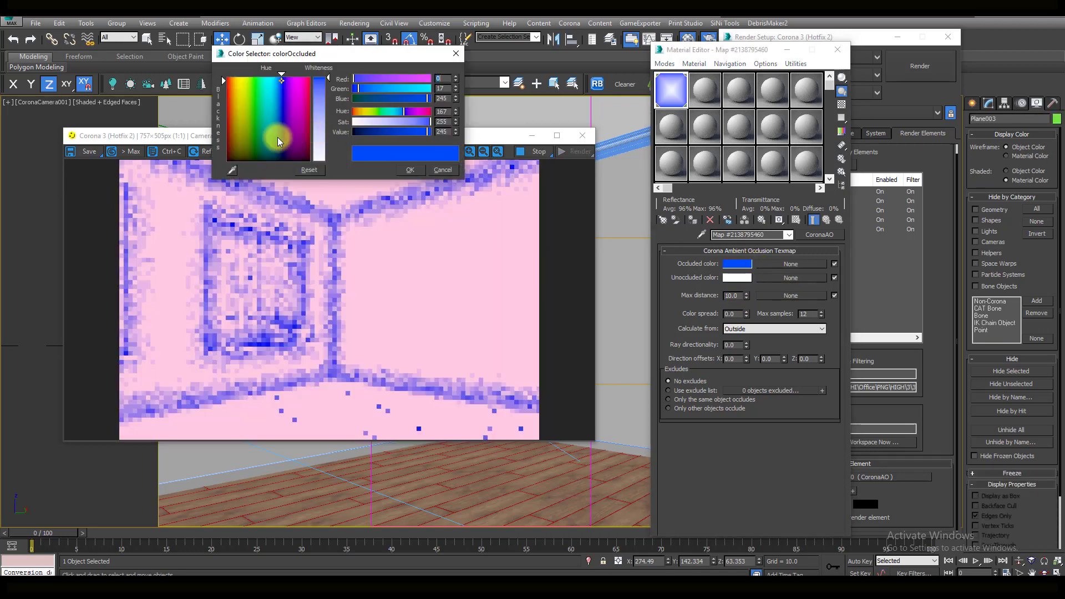
click(222, 161)
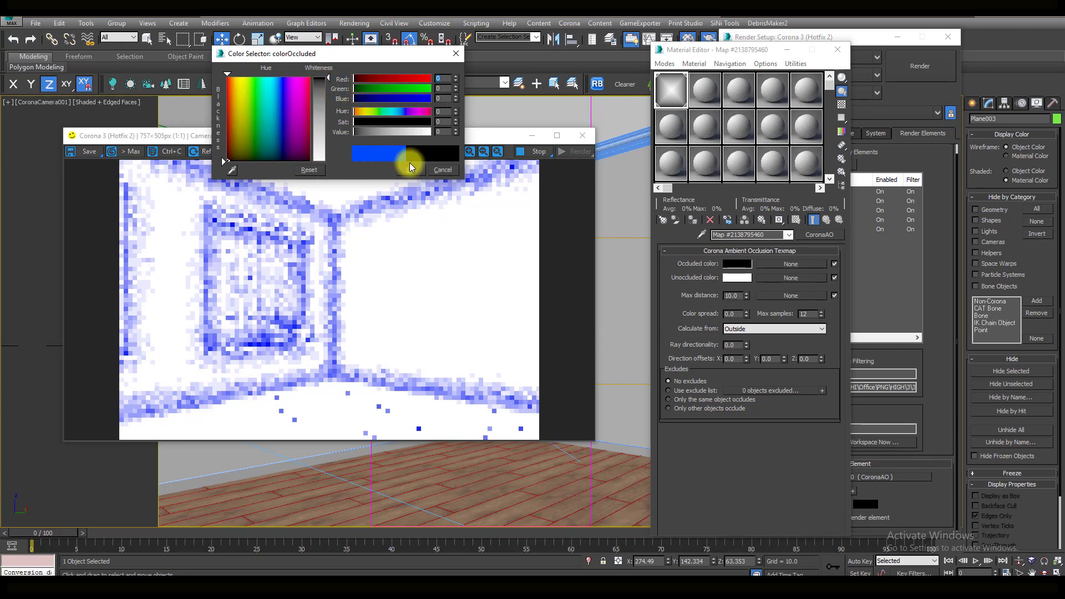
click(409, 168)
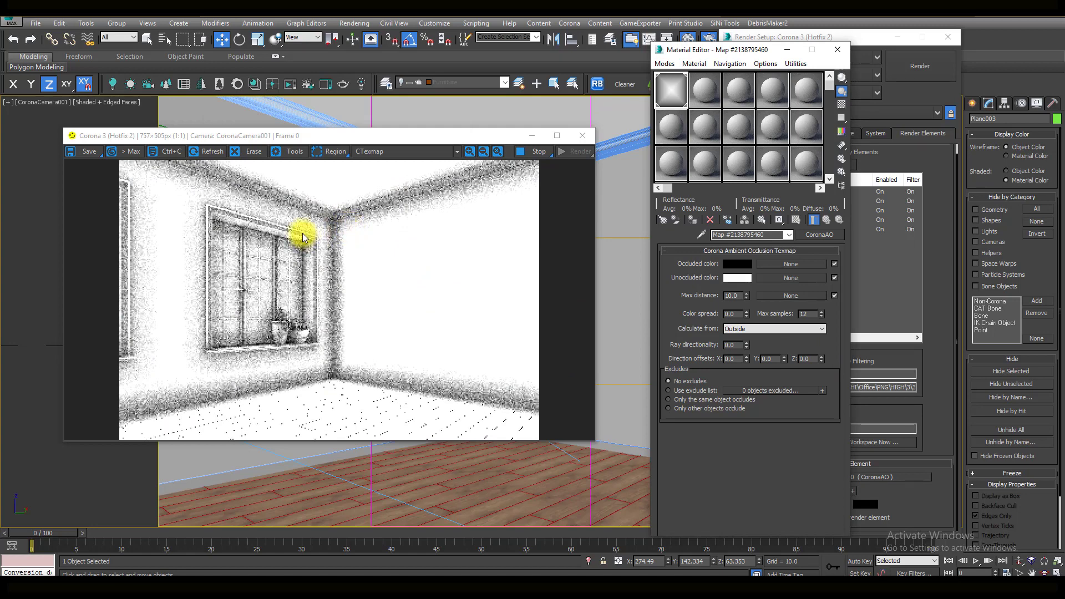
scroll(302, 237, up, 1)
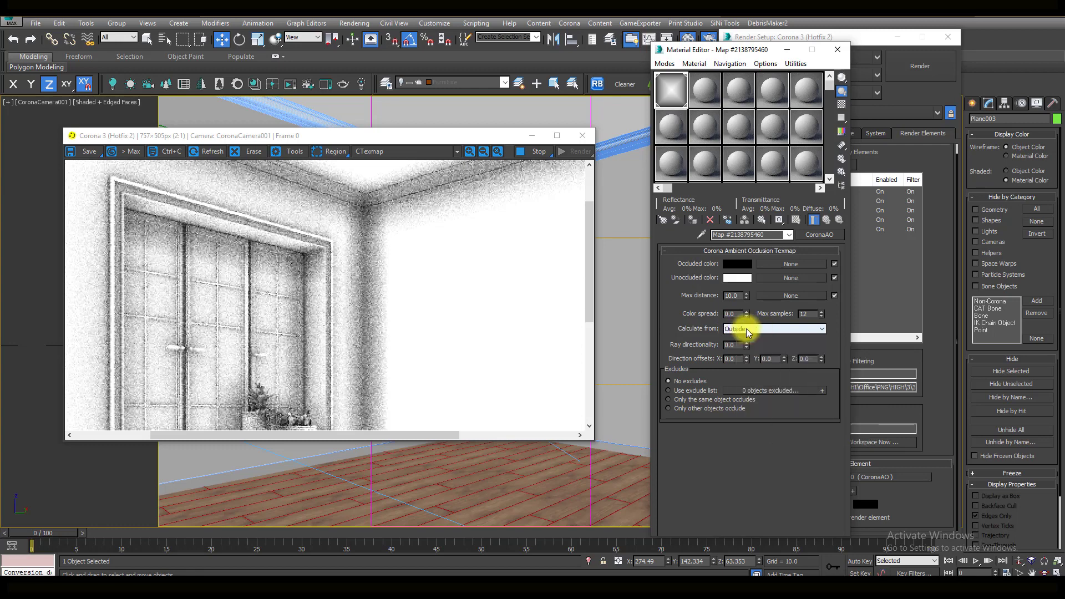
click(767, 330)
click(739, 345)
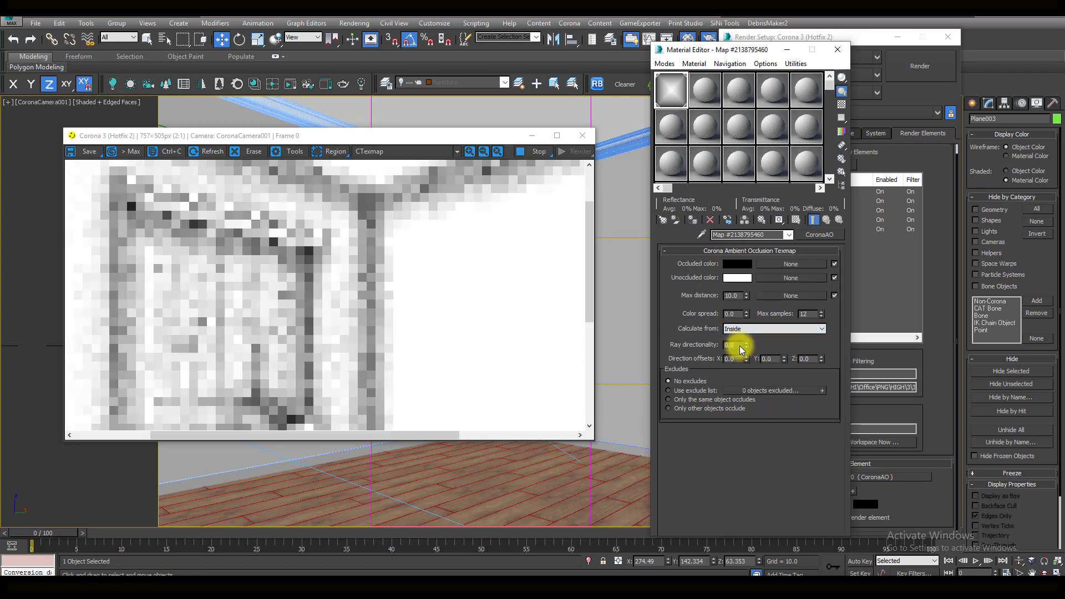
click(335, 151)
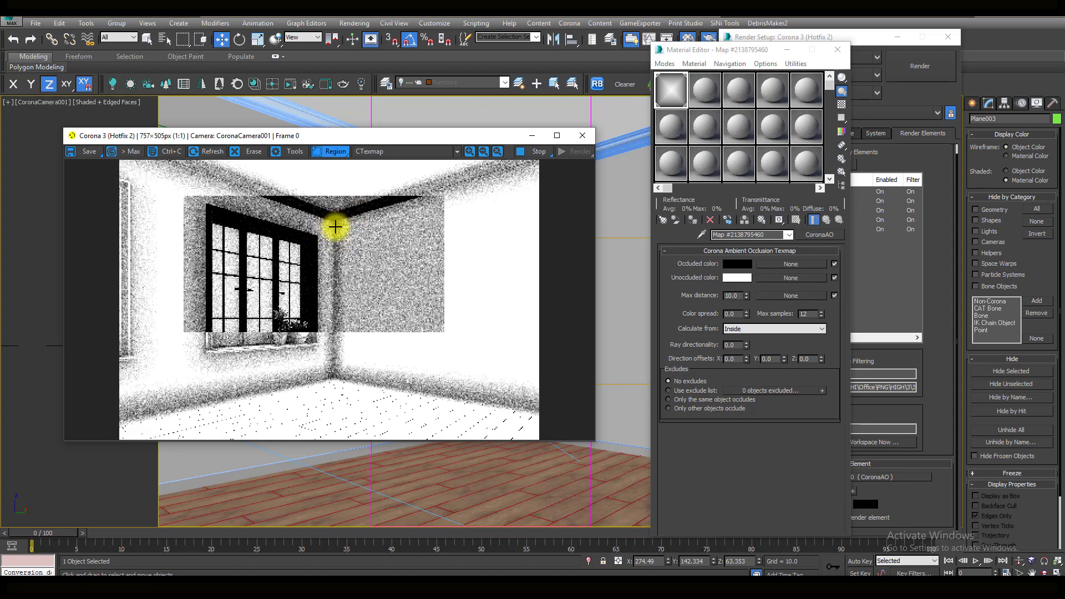
drag(336, 223, 279, 350)
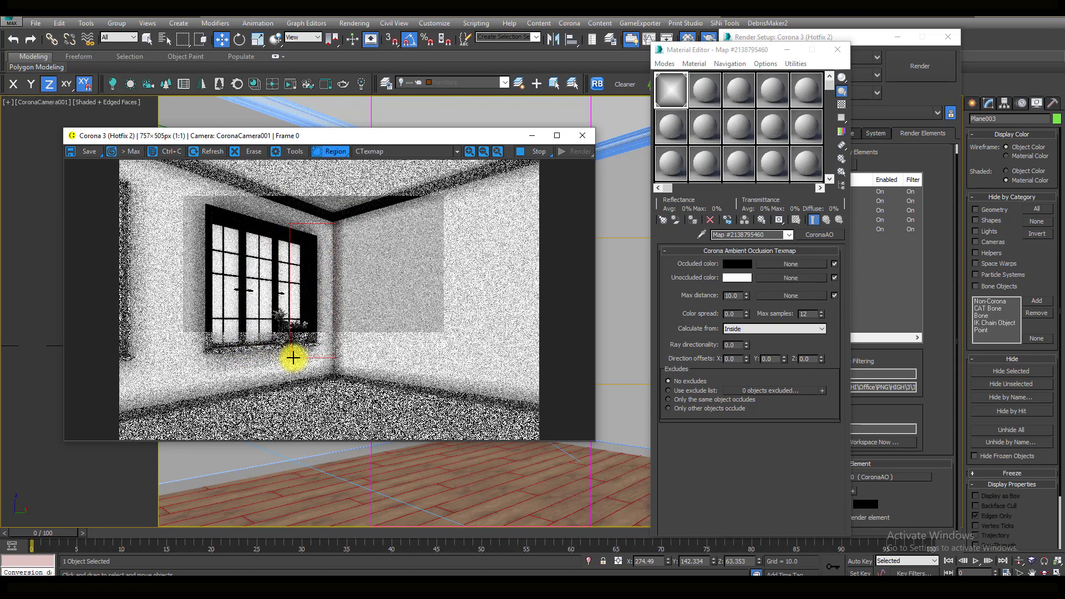
scroll(304, 284, up, 1)
click(741, 329)
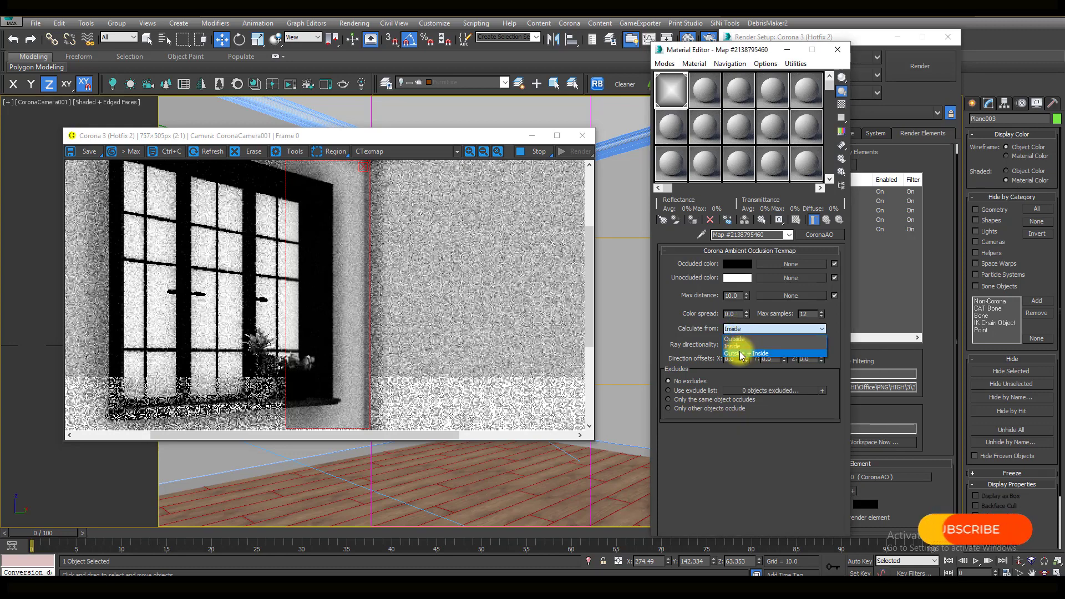
click(744, 353)
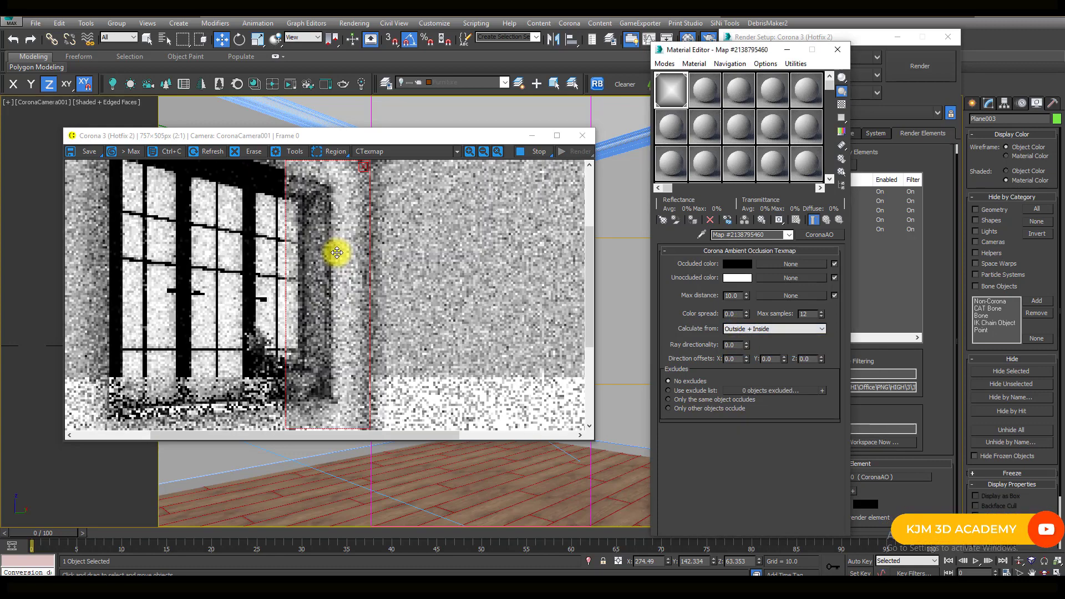
scroll(335, 268, down, 1)
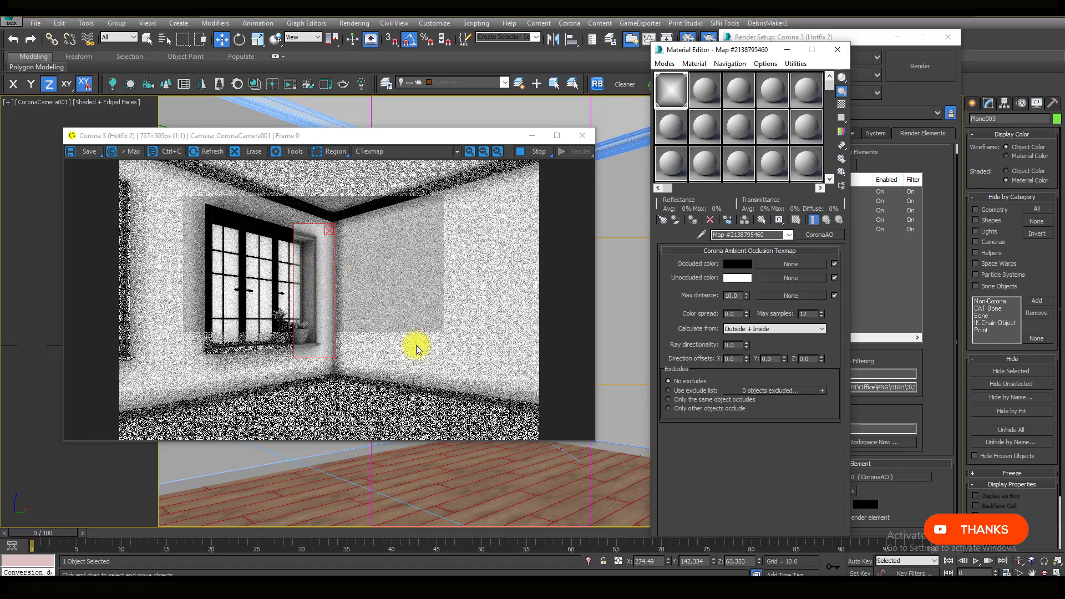
click(741, 329)
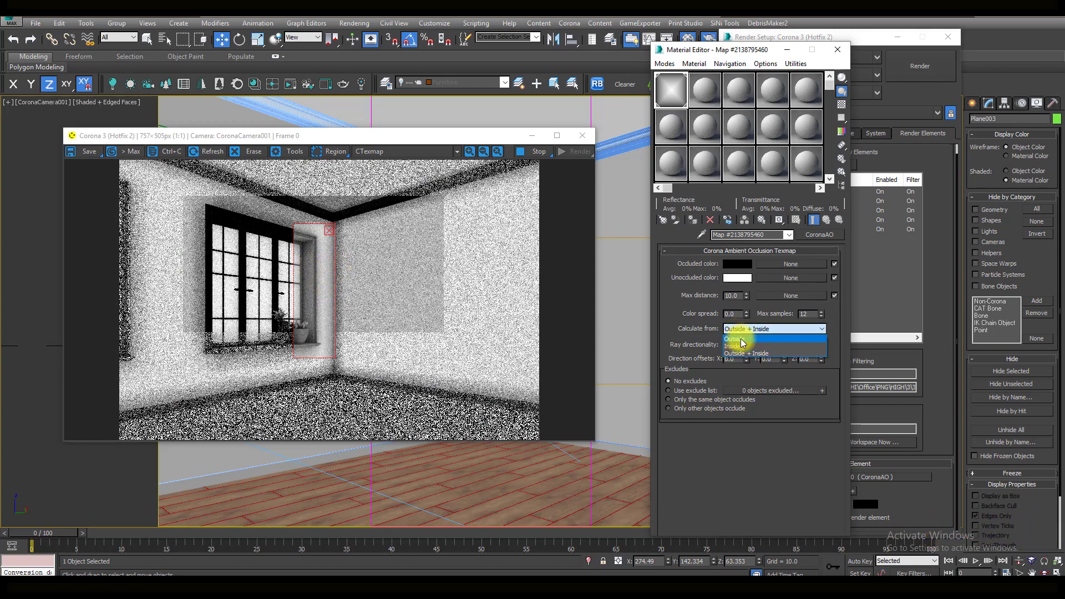
click(742, 340)
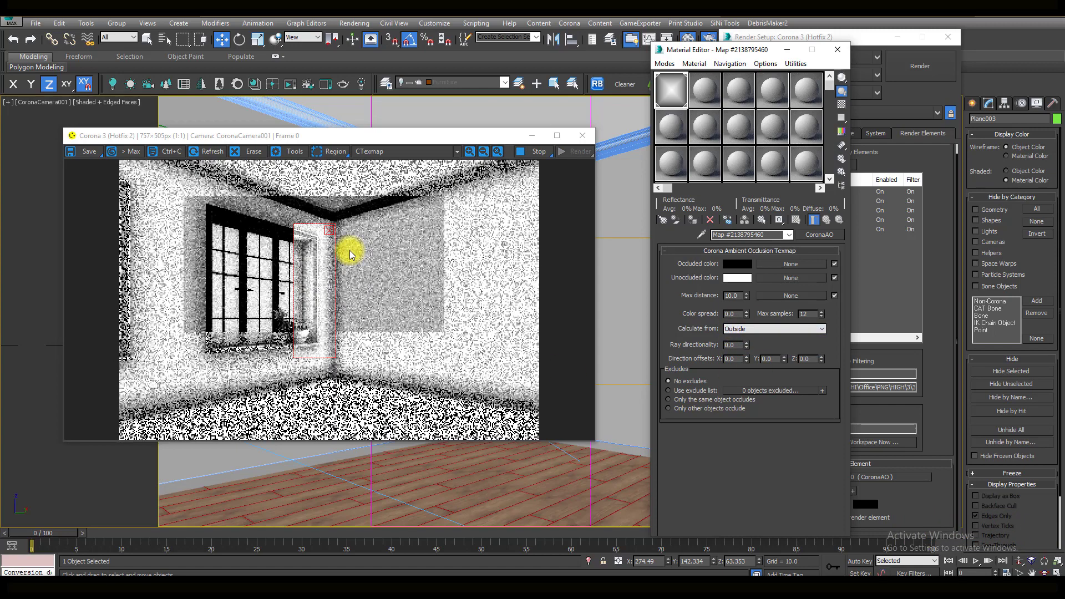
click(332, 235)
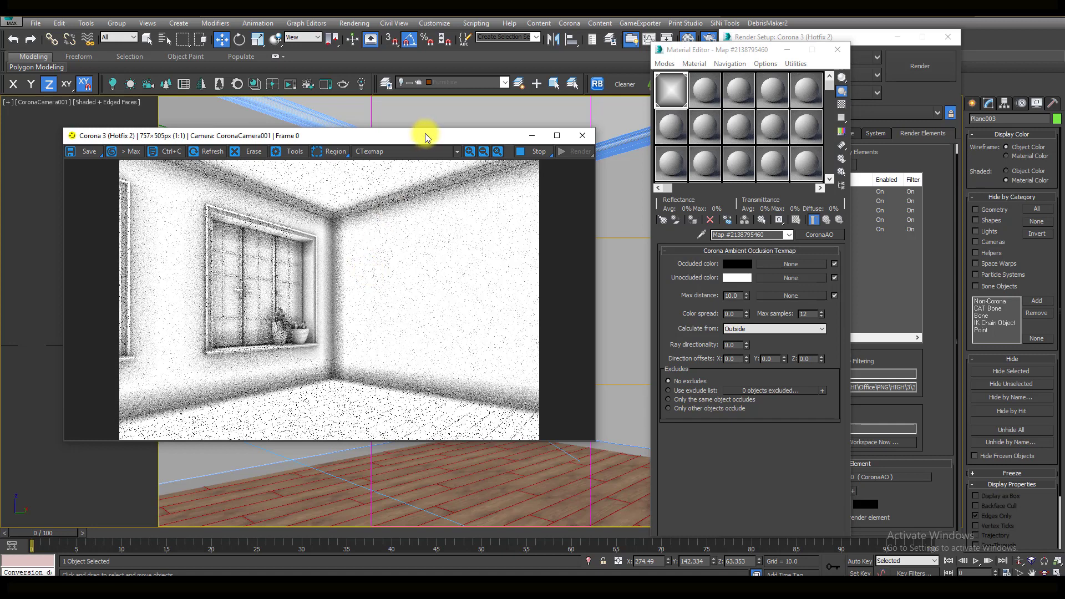
Move the Corona frame buffer aside while the full 1300×867 render finishes
mouse_move(427, 136)
mouse_down()
mouse_move(438, 359)
mouse_move(468, 136)
mouse_up()
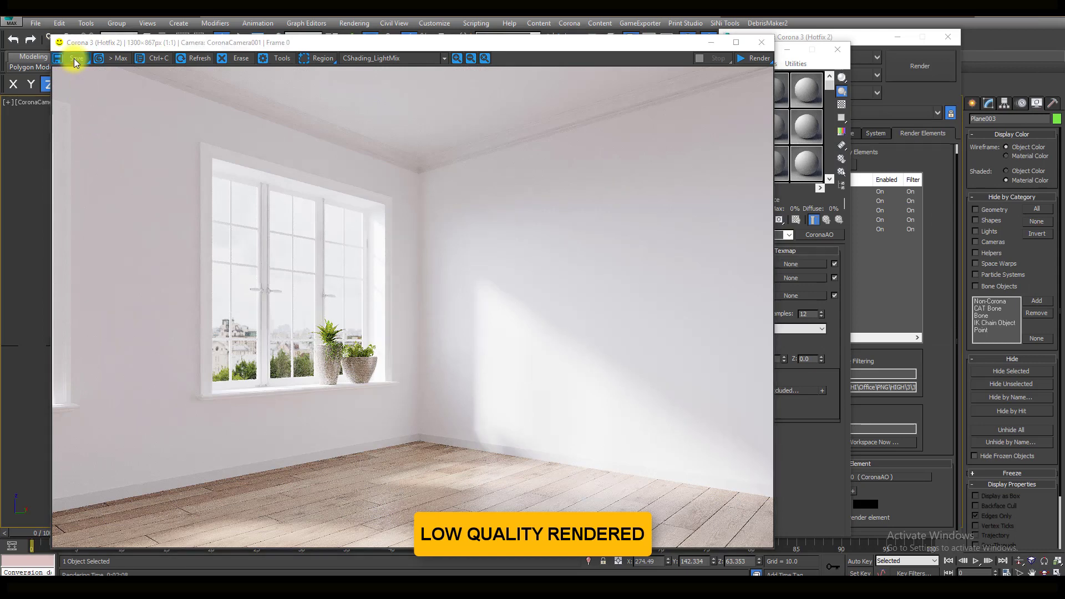
Save the finished render to the Desktop as JPEG file '1' at quality 100
click(74, 61)
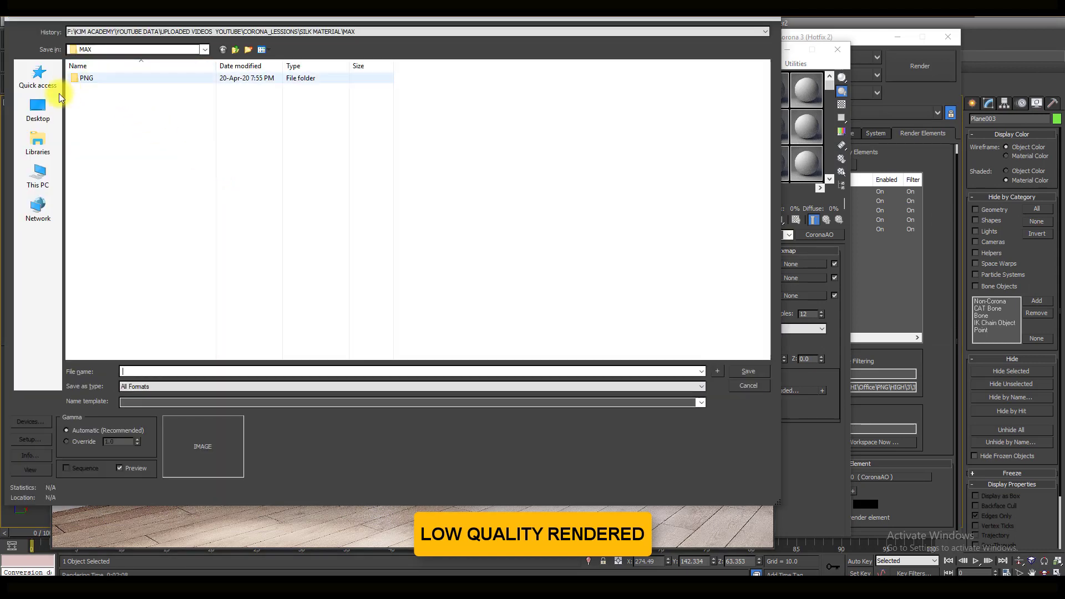
click(38, 108)
click(167, 369)
text(1)
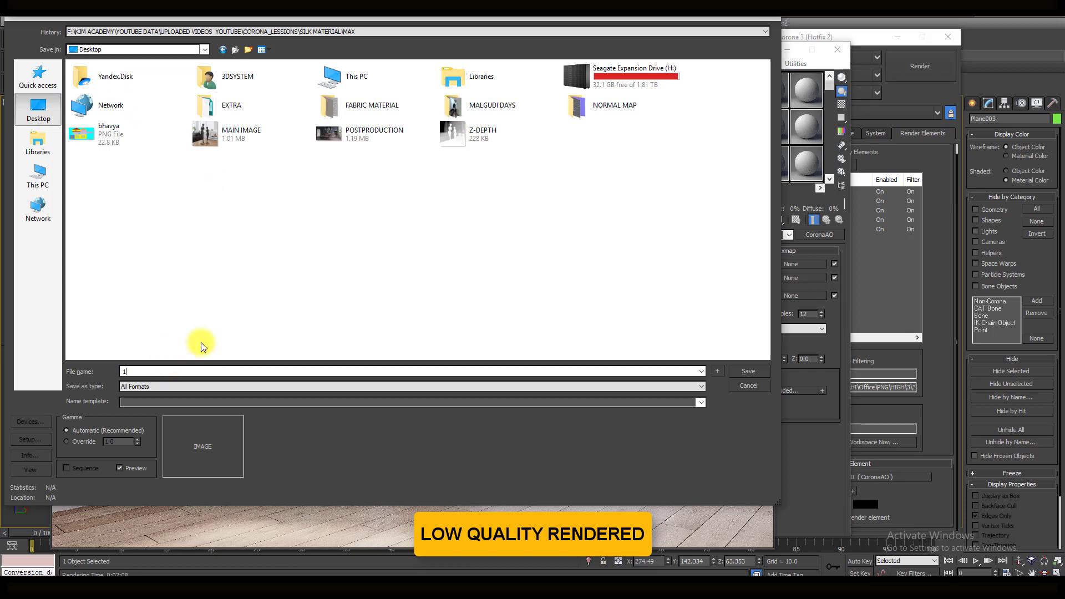
key(Tab)
key(j)
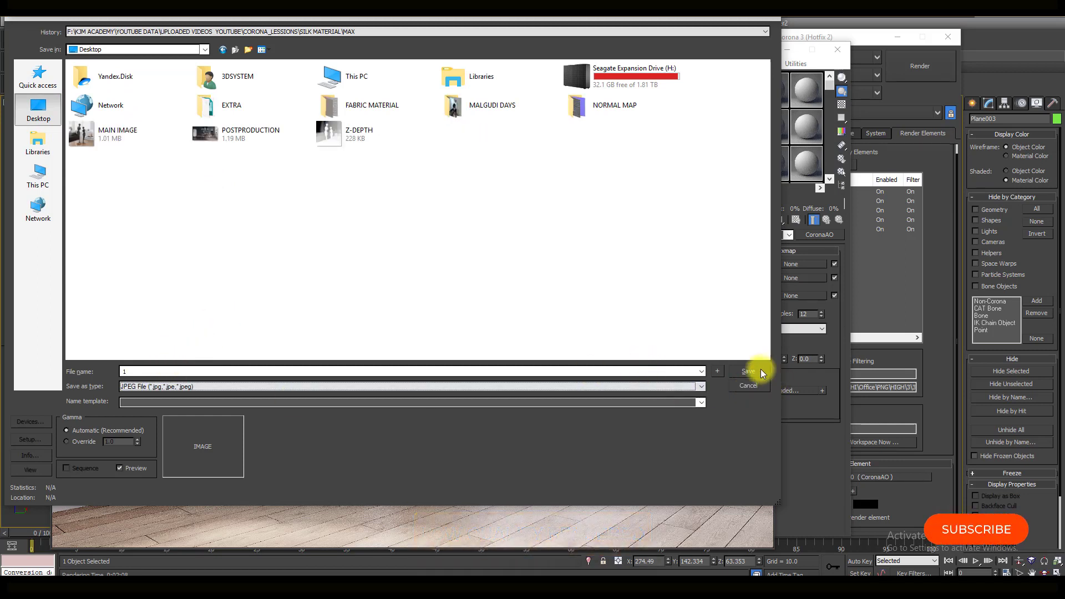
click(762, 373)
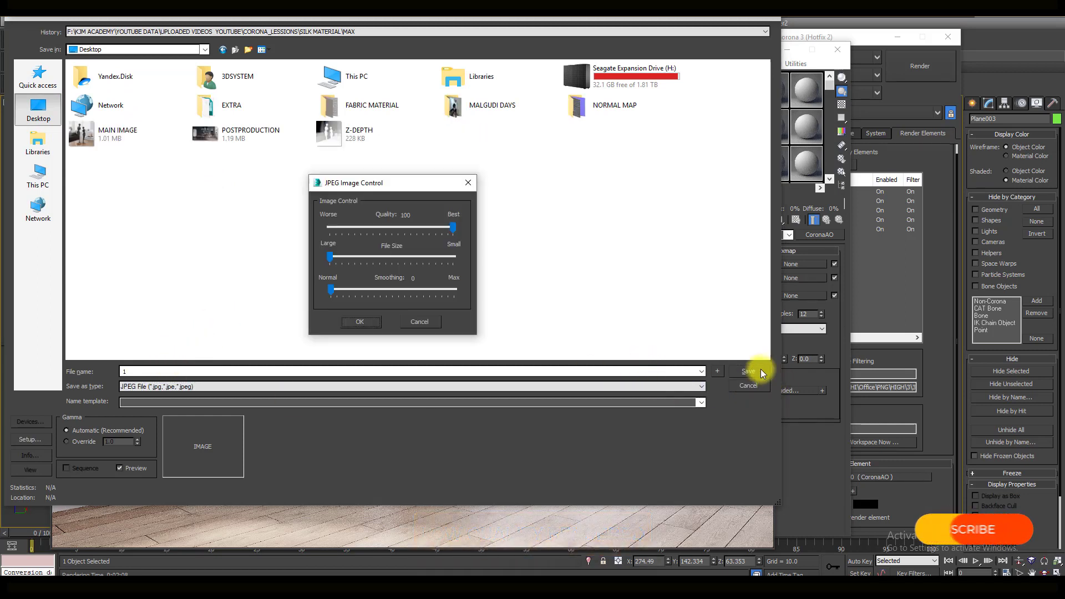
click(383, 317)
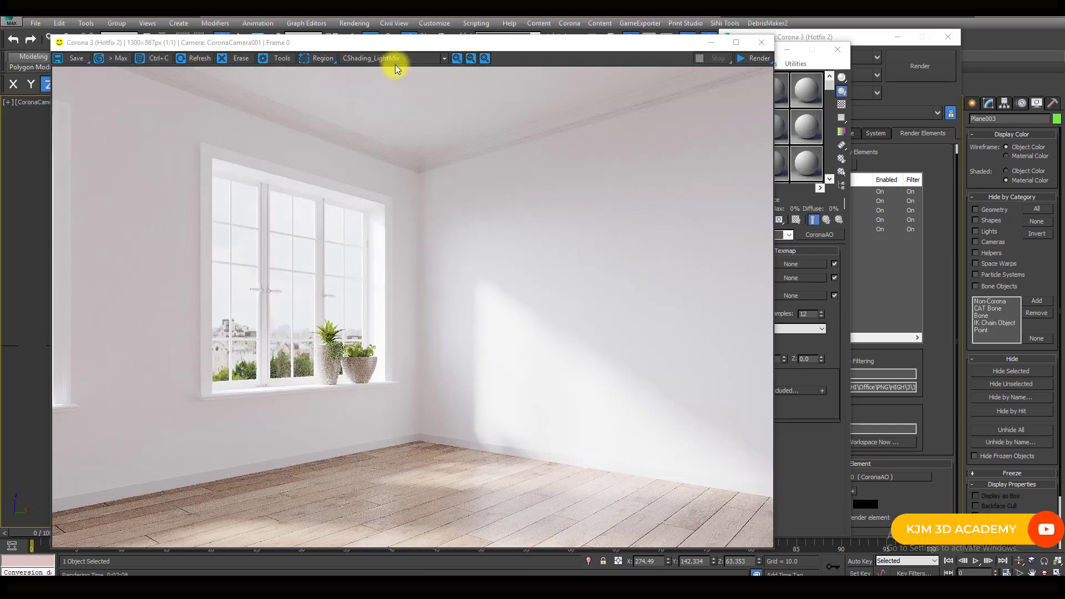
Show the CTexmap ambient occlusion pass and save it as an image named TEXMAP
click(392, 58)
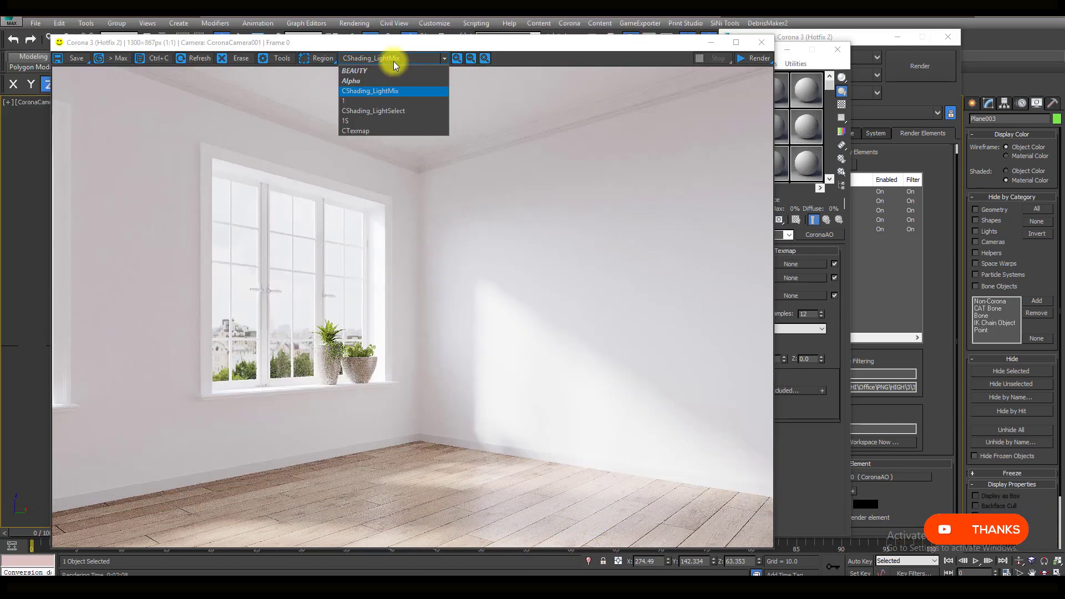
click(358, 131)
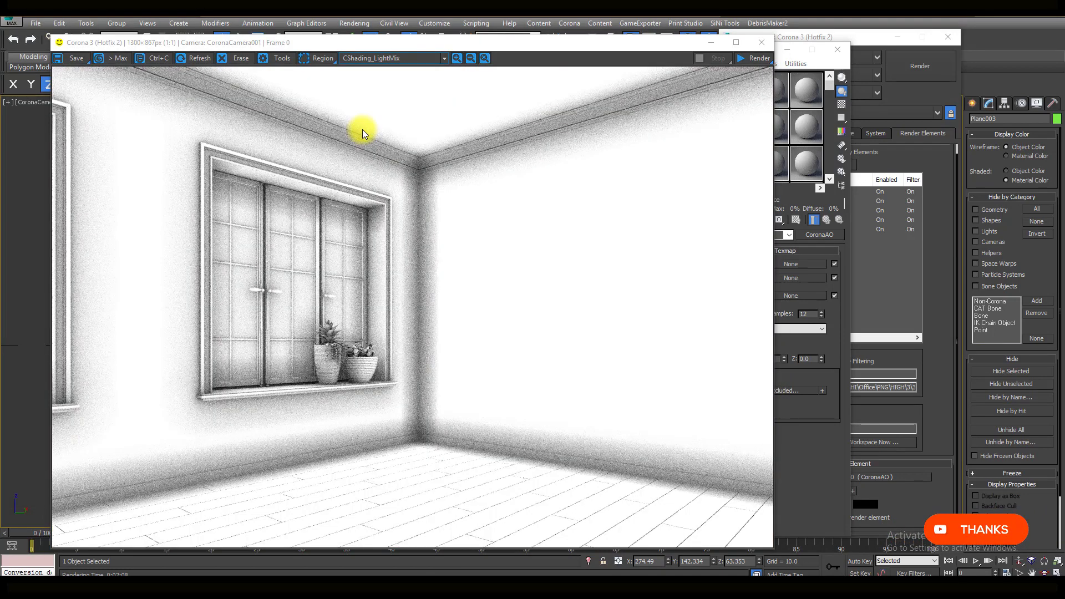
click(74, 58)
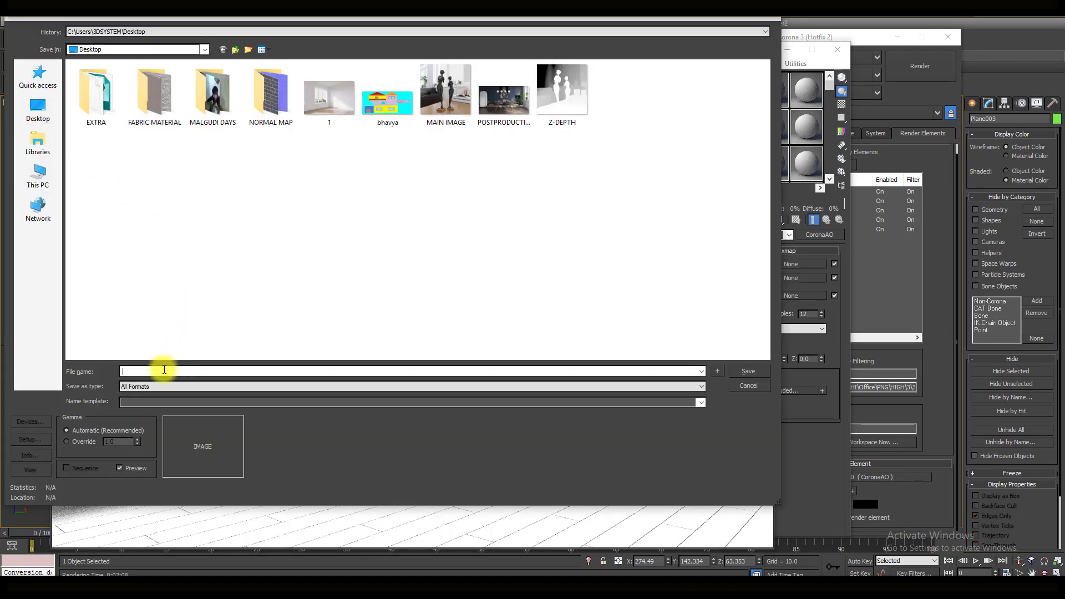
click(179, 369)
text(TEXMAP)
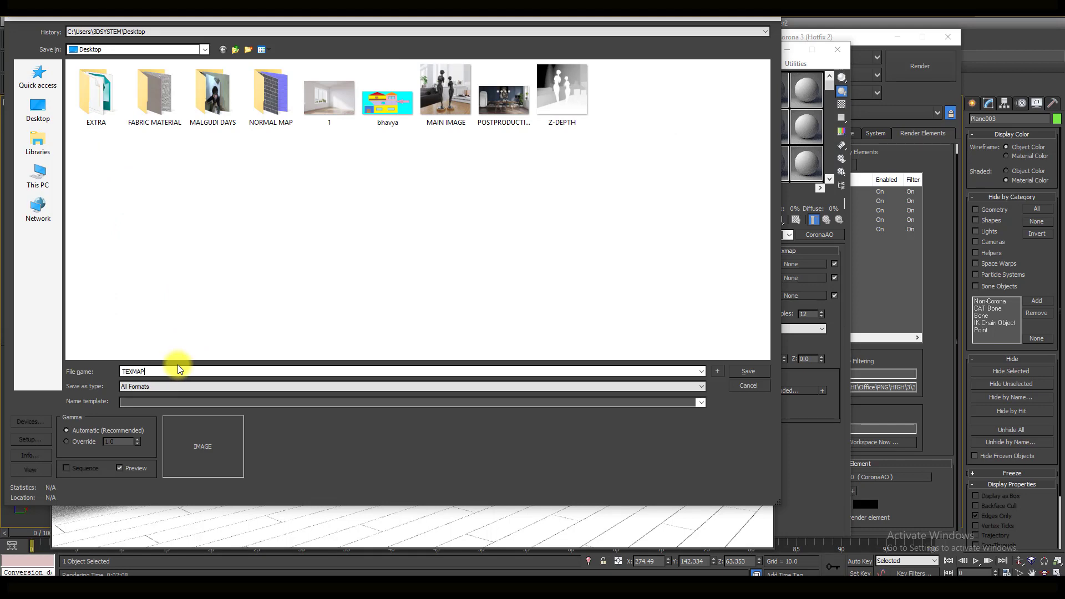
key(Tab)
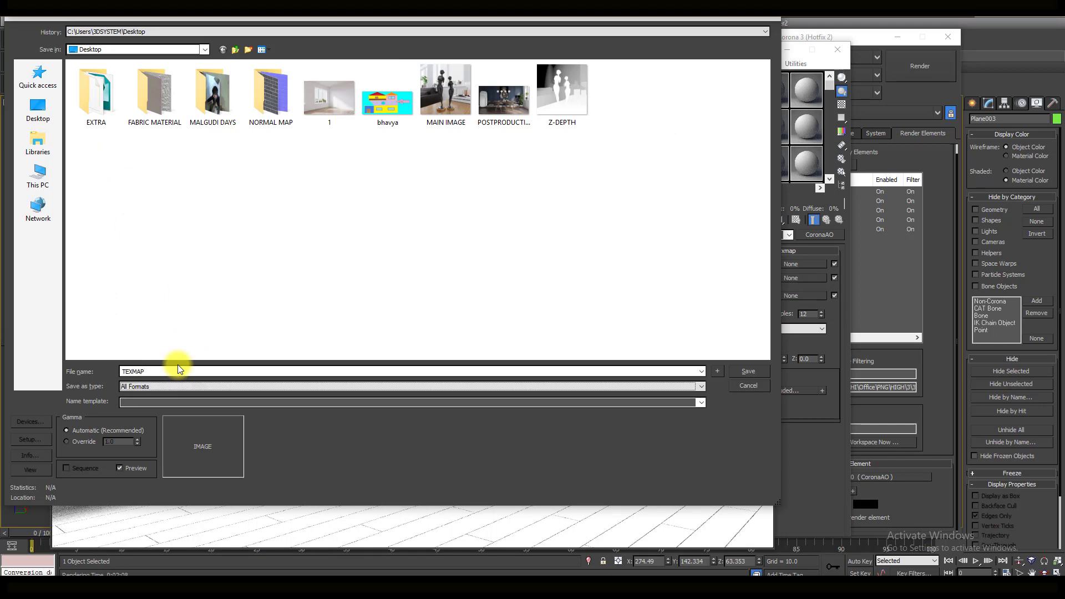
key(Return)
key(Return)
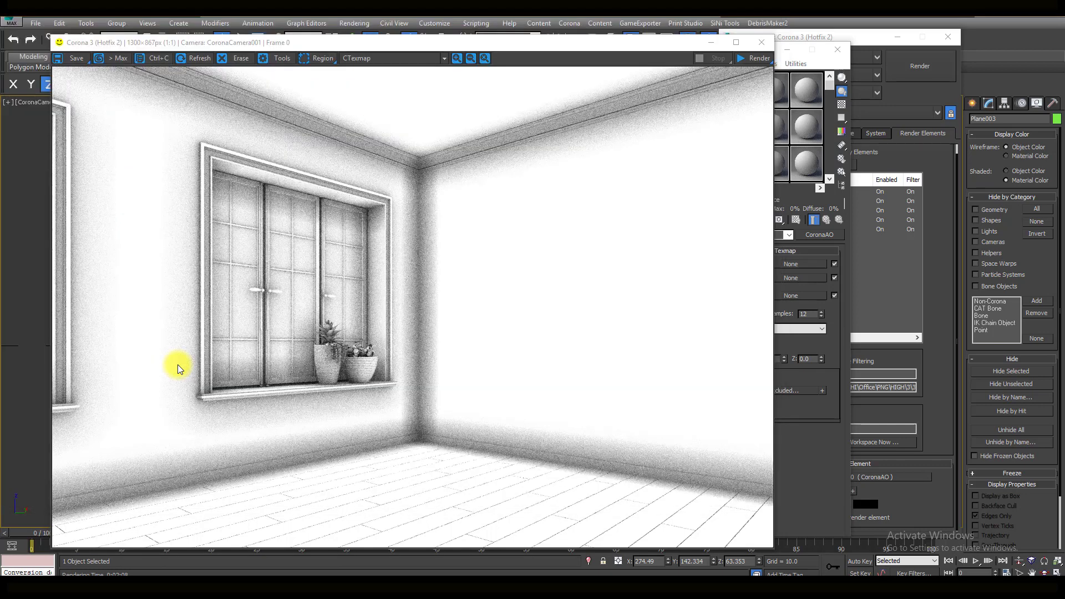
Return the frame buffer to the CShading_LightMix channel and switch to Photoshop
click(364, 58)
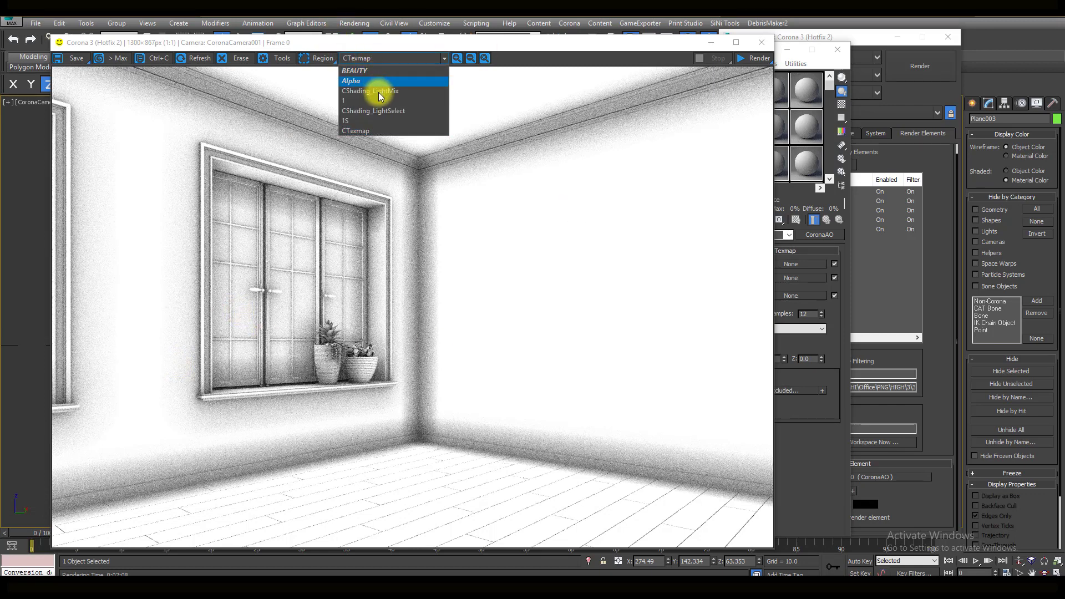
click(368, 78)
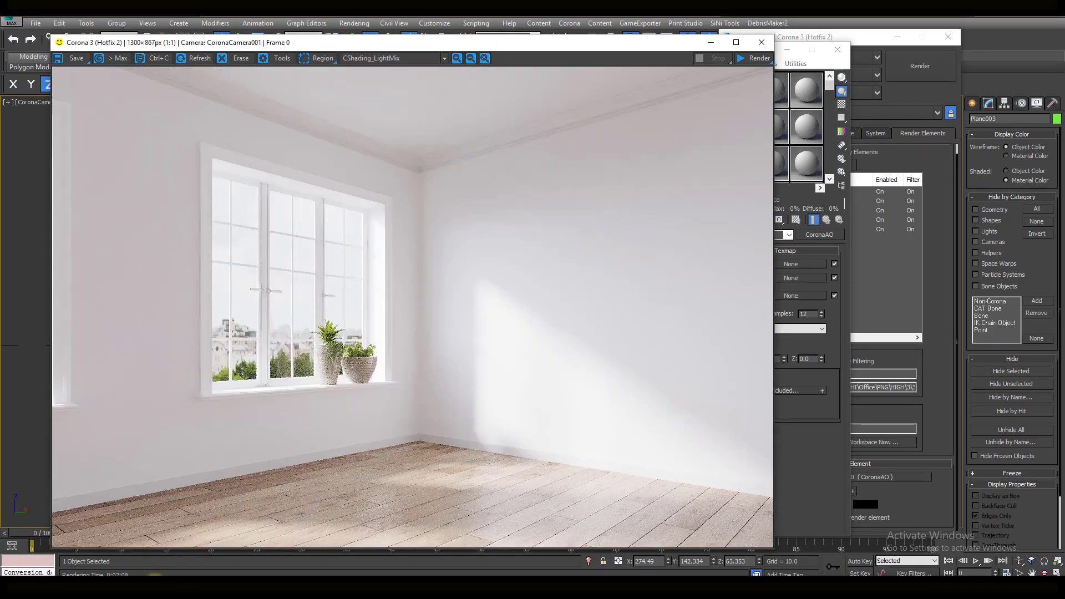
click(171, 579)
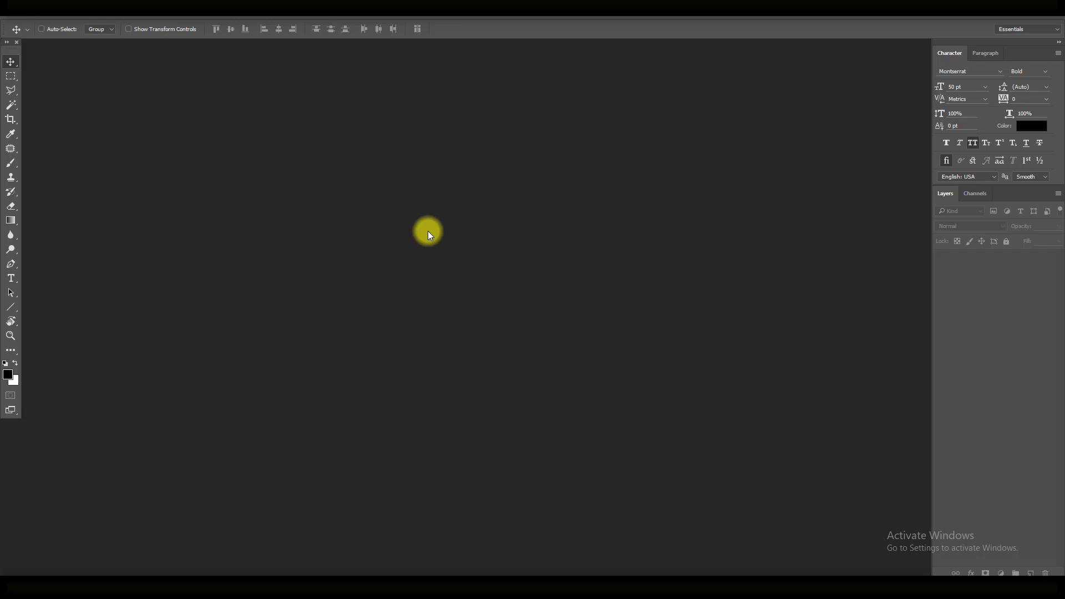
Open renders 1 and TEXMAP together, copy all of TEXMAP, and return to render 1
key(ctrl+o)
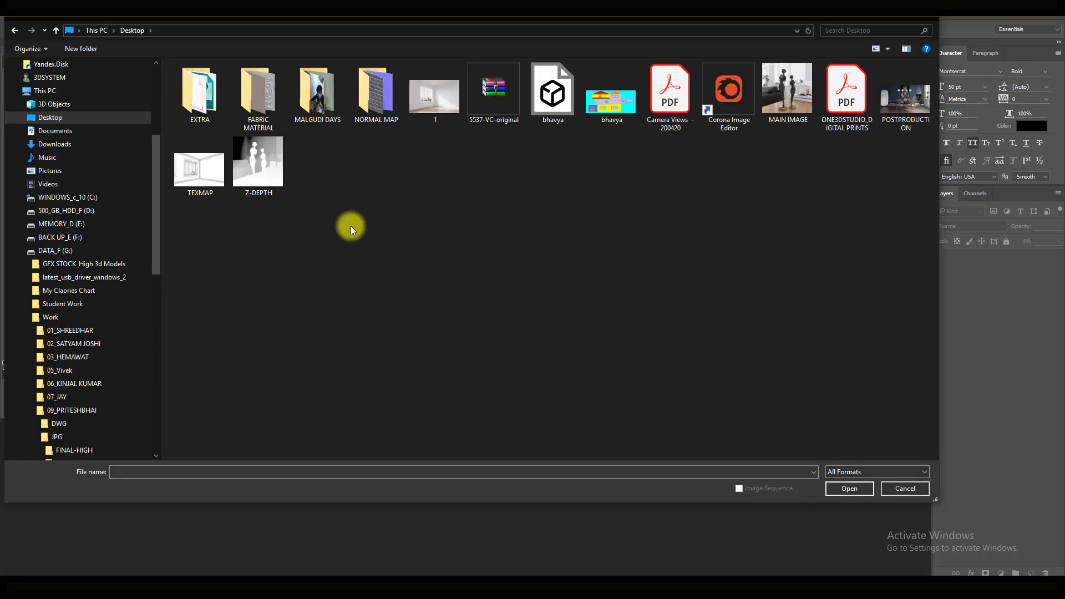
ctrl+click(438, 105)
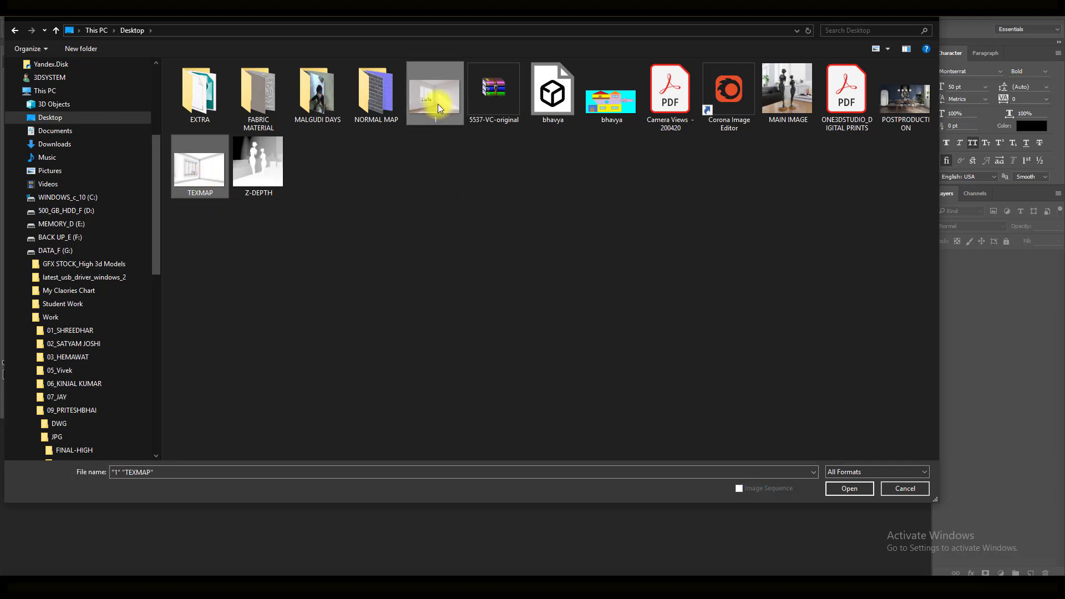
click(840, 488)
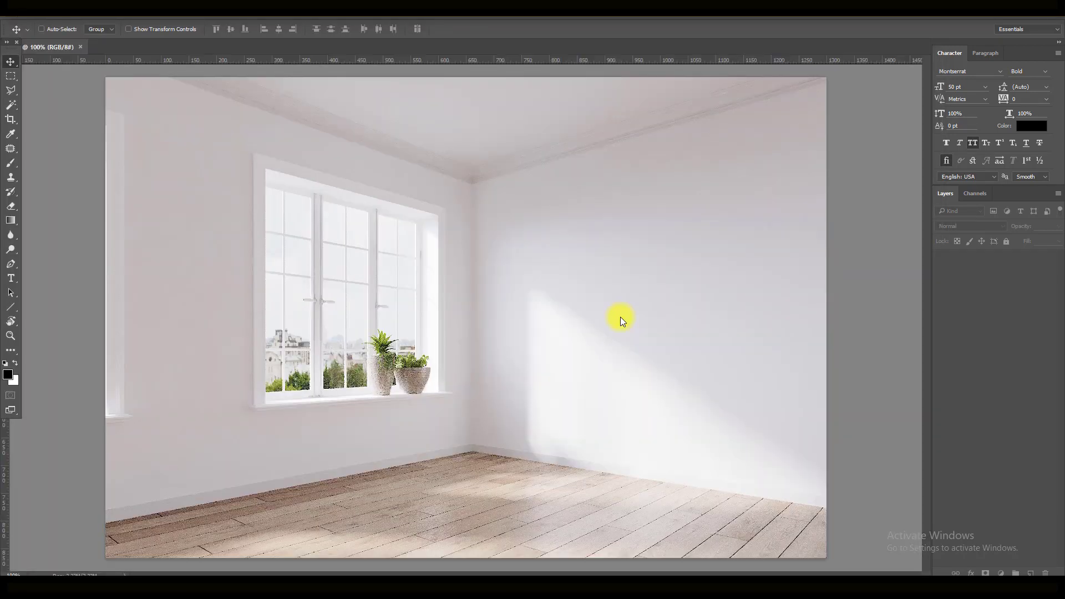
key(ctrl+a)
key(ctrl+c)
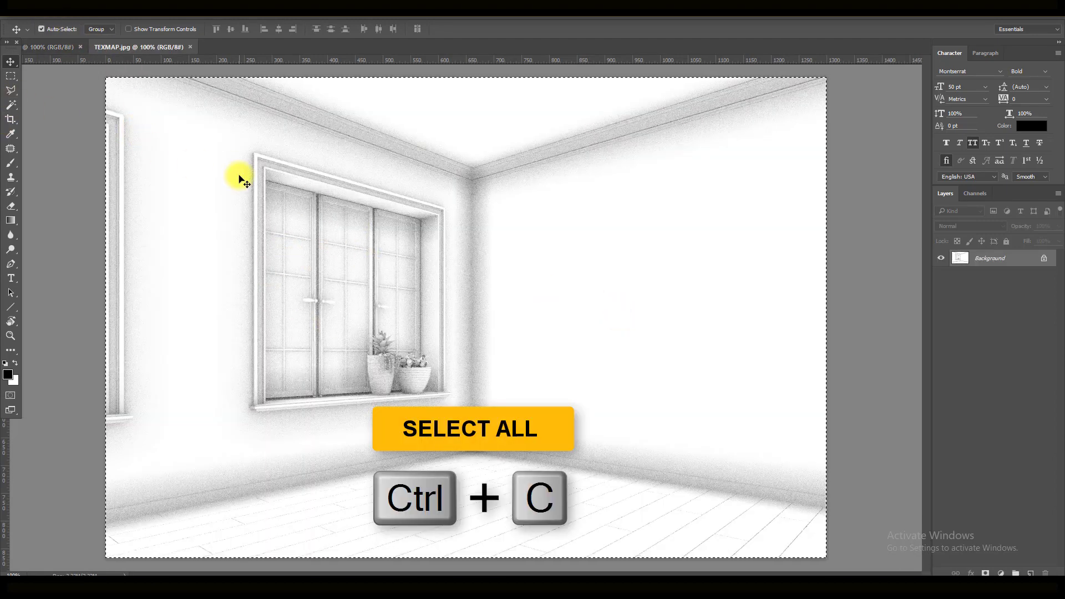
click(41, 29)
key(ctrl+Tab)
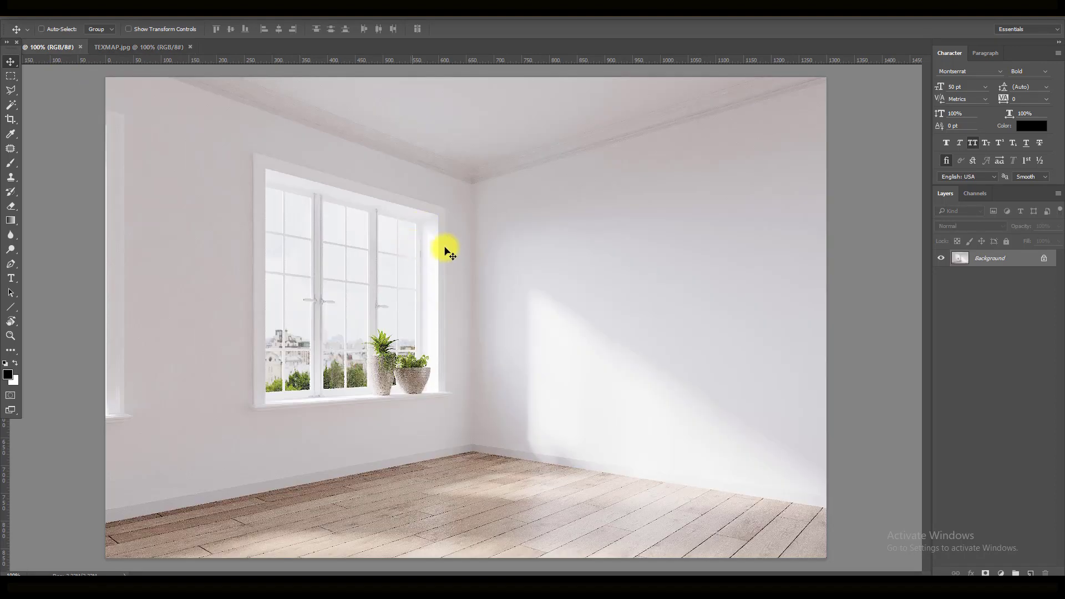
Paste TEXMAP over the room render as Layer 1 and toggle it to compare
key(ctrl+v)
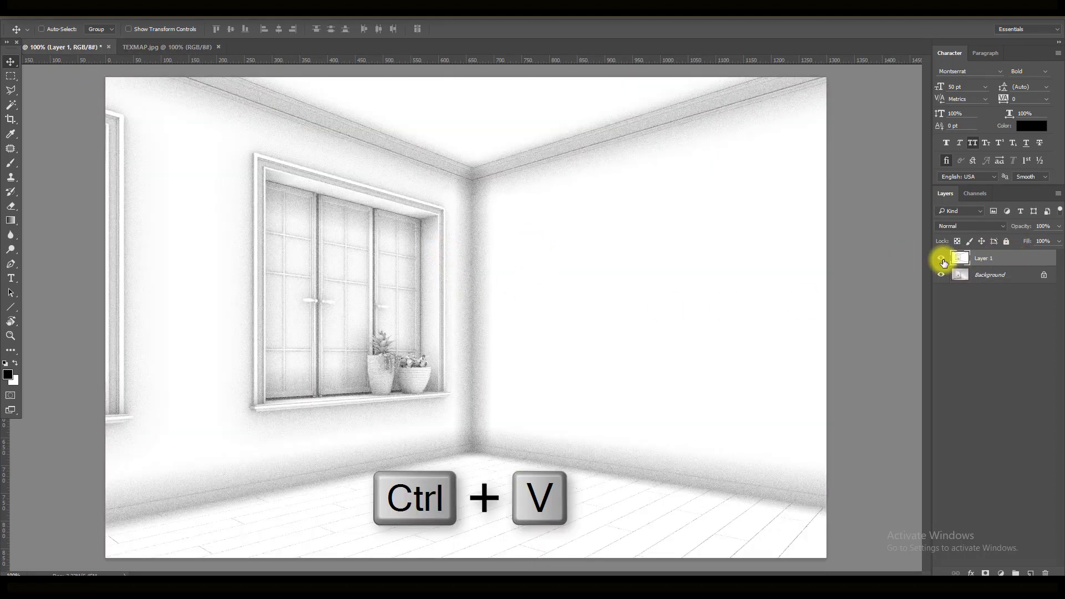
click(941, 259)
click(941, 259)
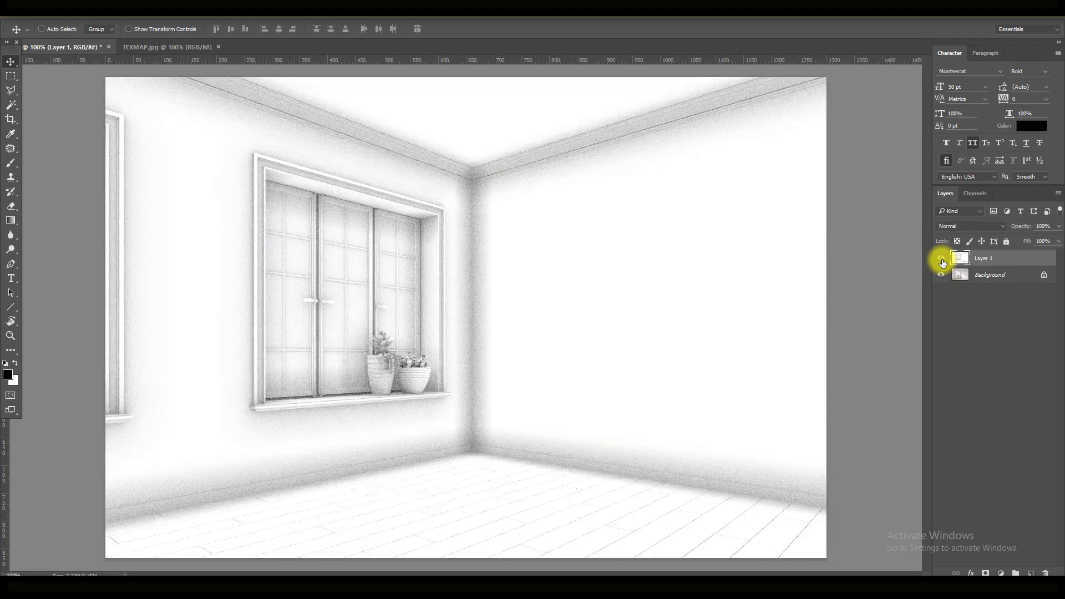
click(941, 261)
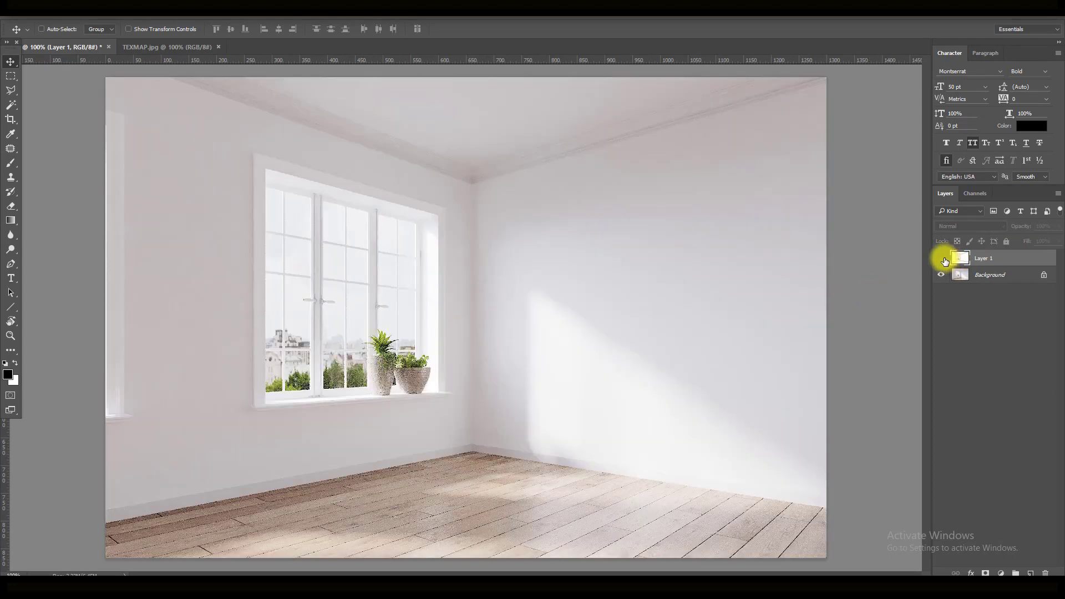
click(941, 259)
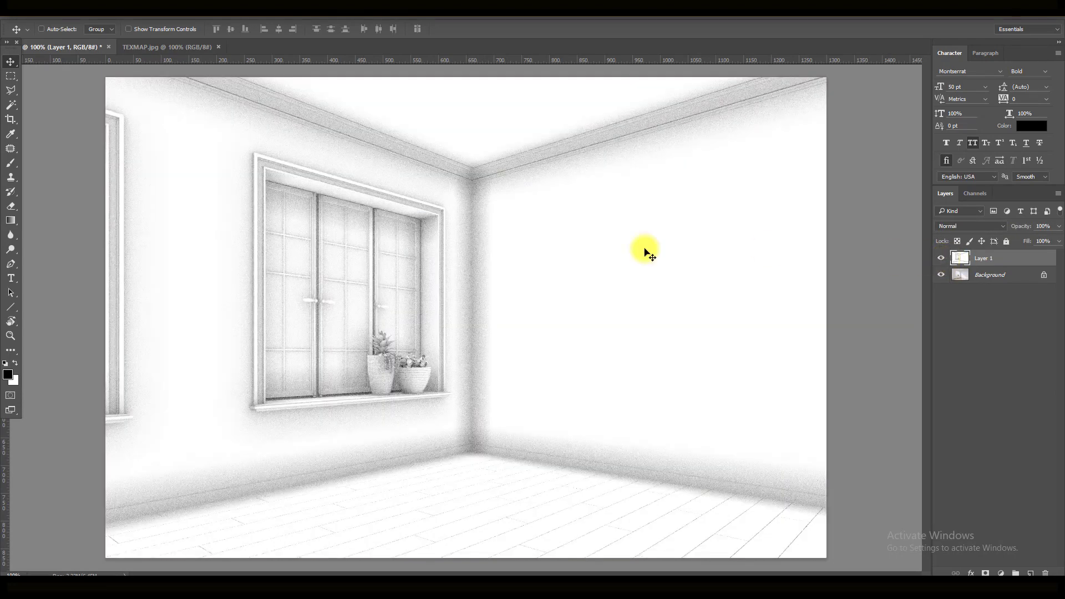
Set Layer 1 to Multiply blending at 88% opacity
click(969, 227)
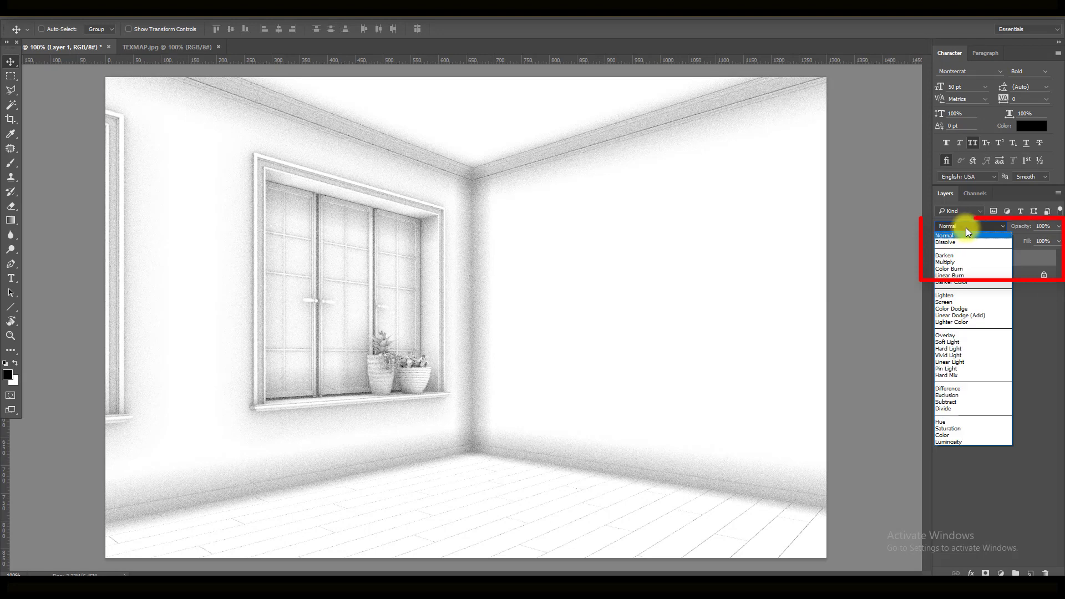
click(951, 262)
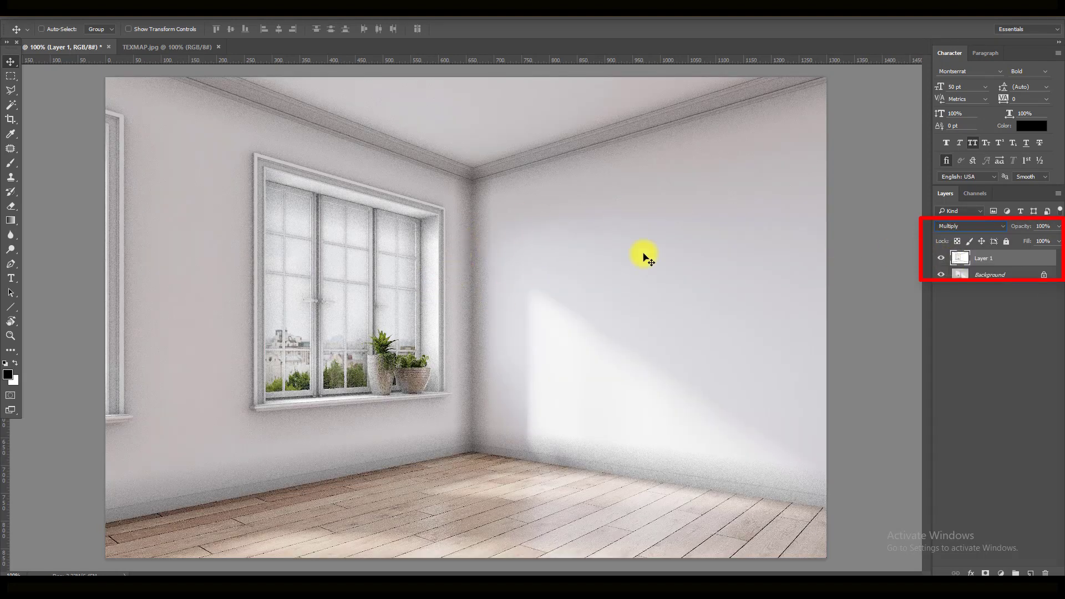
click(1060, 227)
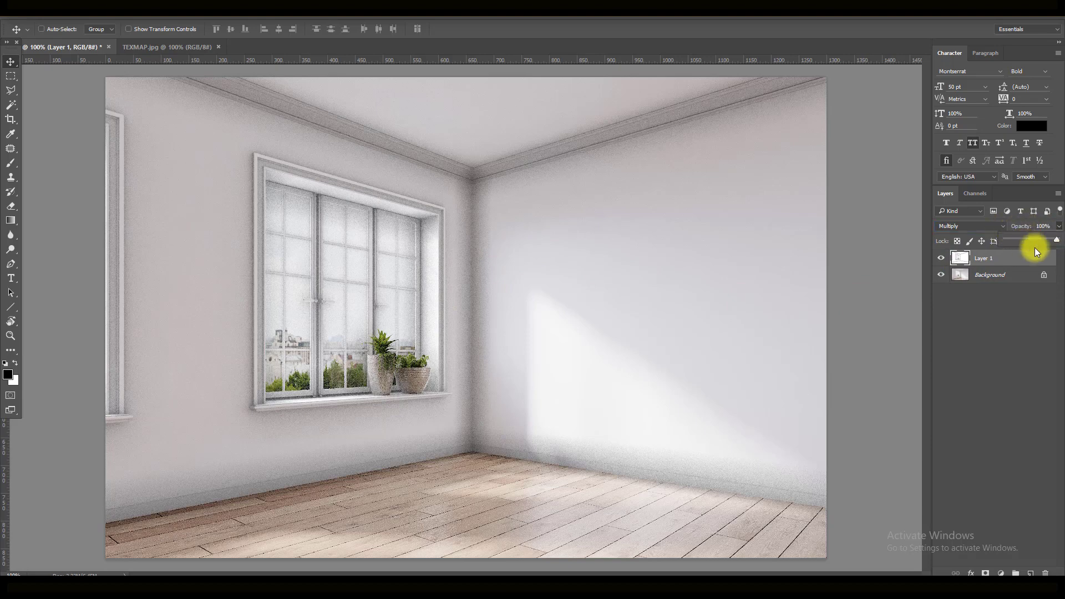
drag(1056, 243, 1007, 244)
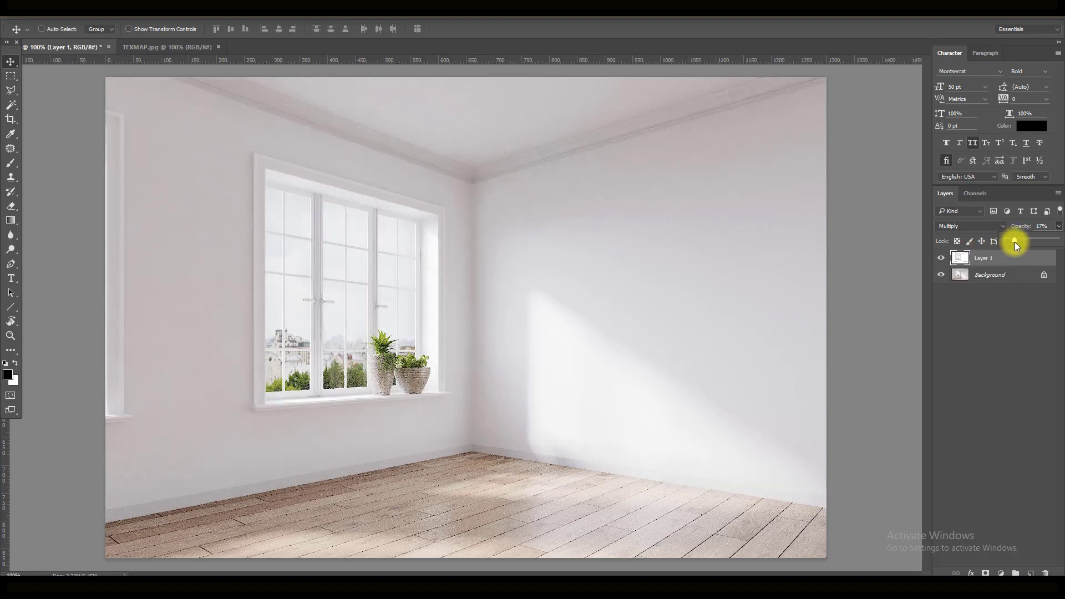
mouse_move(1022, 242)
mouse_down()
mouse_move(1046, 244)
mouse_move(1023, 238)
mouse_up()
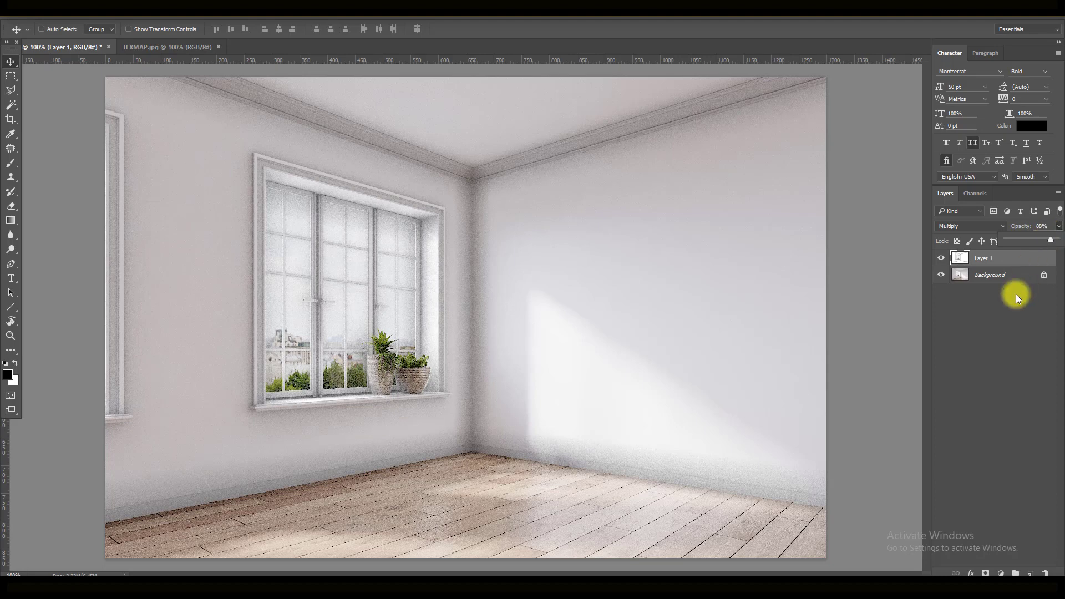
click(1016, 294)
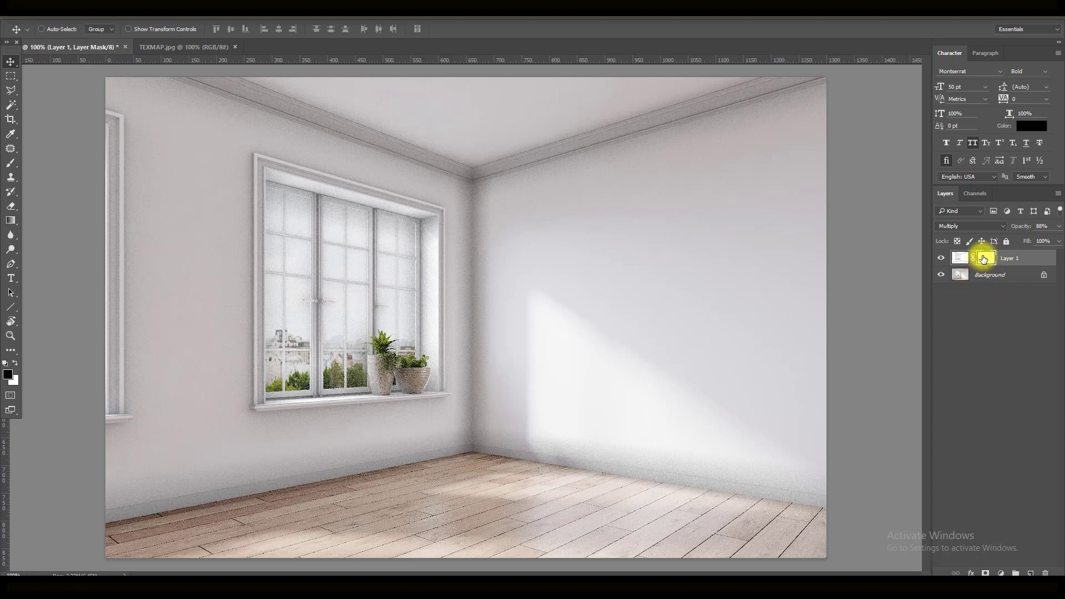
Paint black on Layer 1's mask over the window panes with an 80 px brush
click(10, 164)
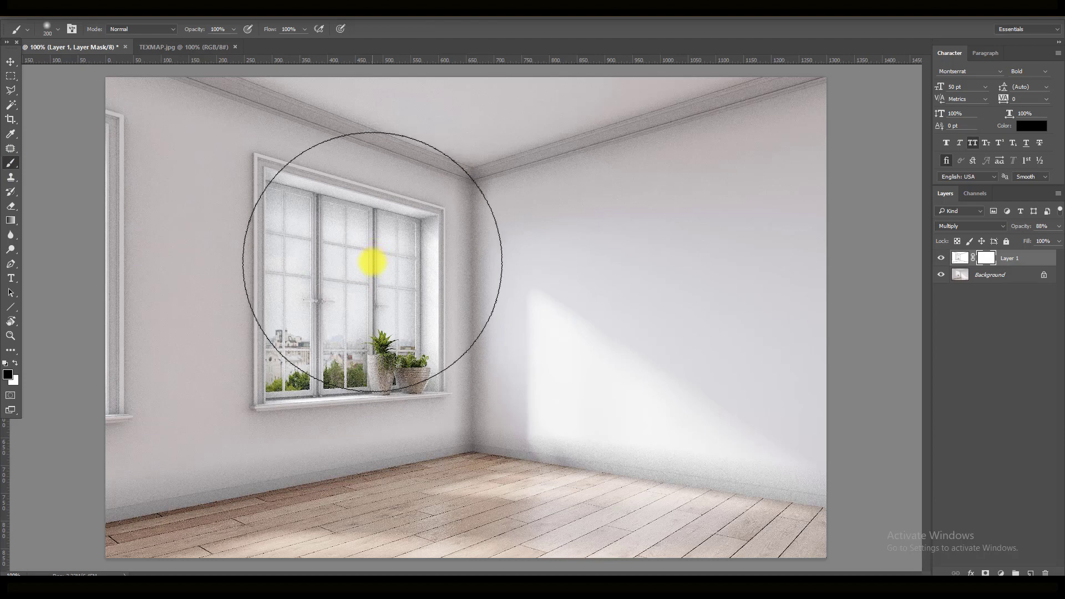
key(bracketleft)
key(bracketleft)
key(bracketleft)
drag(386, 251, 305, 220)
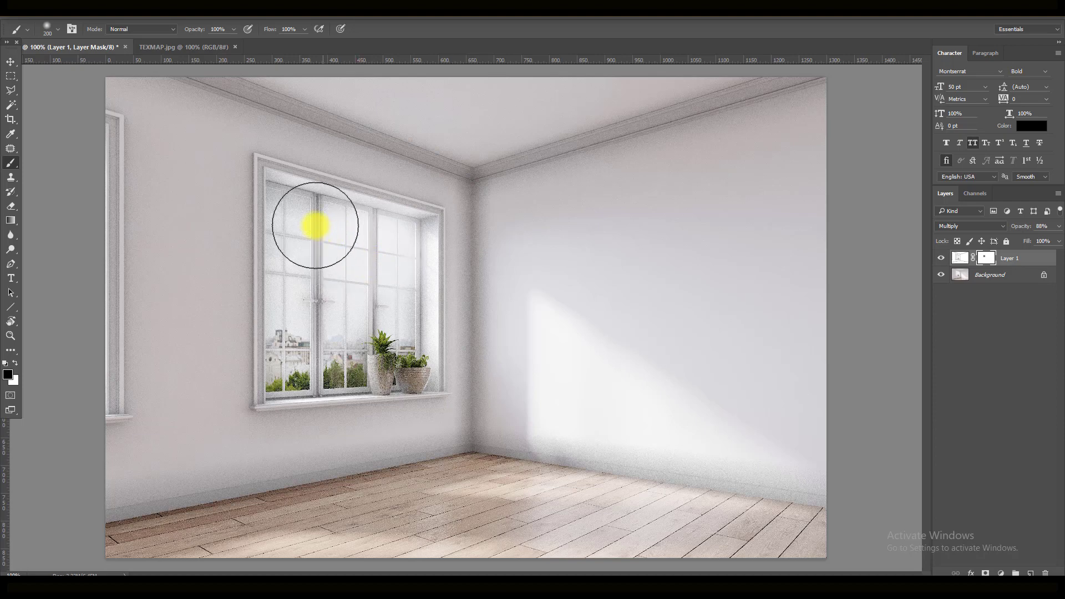
key(bracketleft)
key(bracketleft)
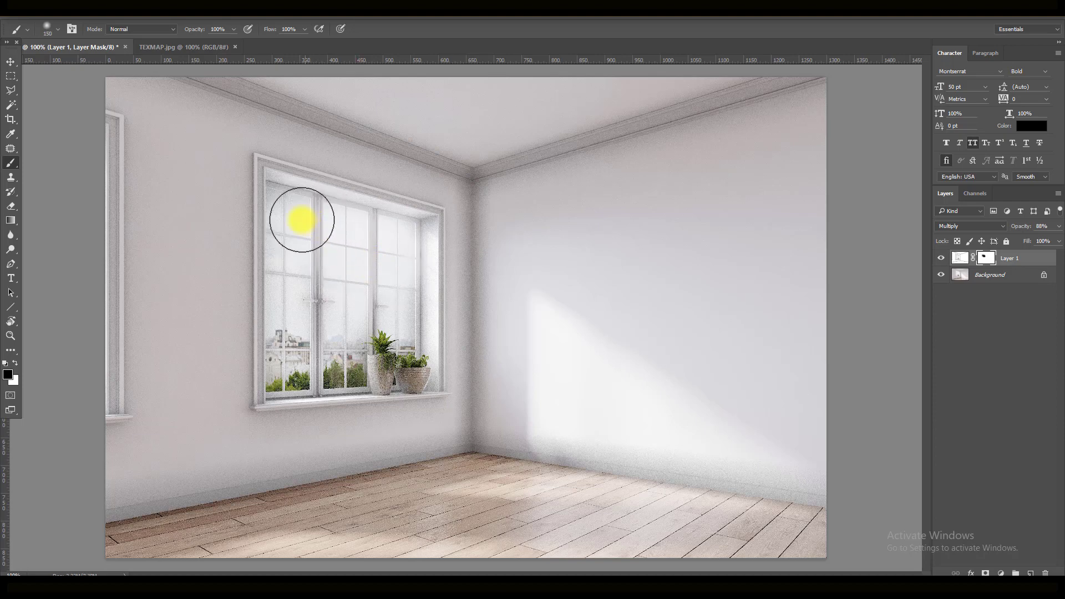
key(bracketleft)
key(bracketleft)
key(bracketleft)
key(bracketleft)
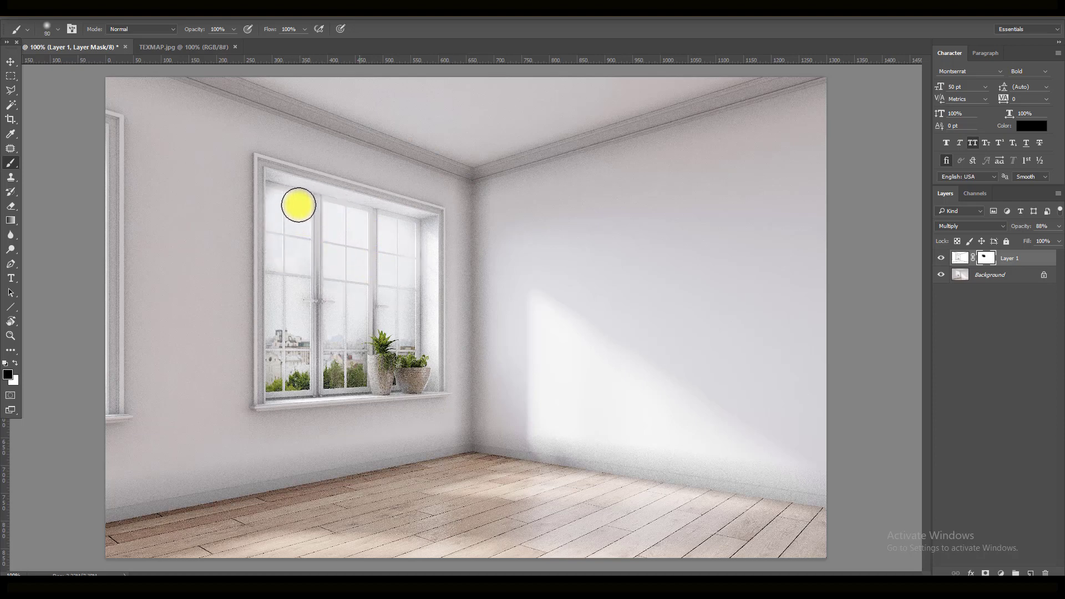
mouse_move(281, 205)
mouse_down()
mouse_move(280, 371)
mouse_move(326, 280)
mouse_move(392, 347)
mouse_move(284, 383)
mouse_move(383, 375)
mouse_move(406, 285)
mouse_move(401, 375)
mouse_move(410, 239)
mouse_move(404, 380)
mouse_move(416, 374)
mouse_move(280, 377)
mouse_move(273, 181)
mouse_move(320, 328)
mouse_up()
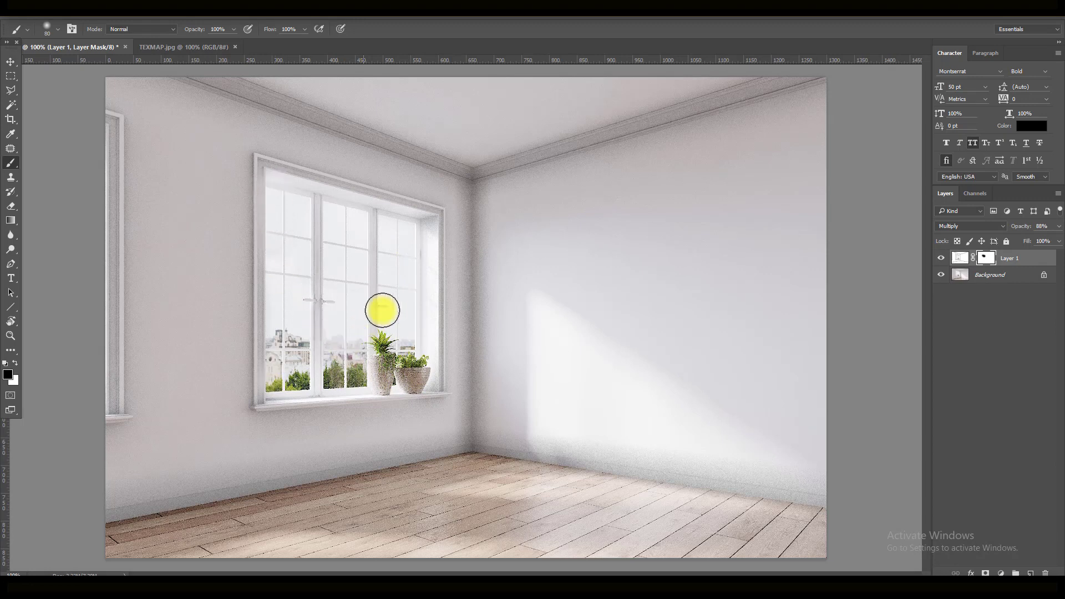
Try Layer 1 at about 35% opacity, then settle on 100%
key(v)
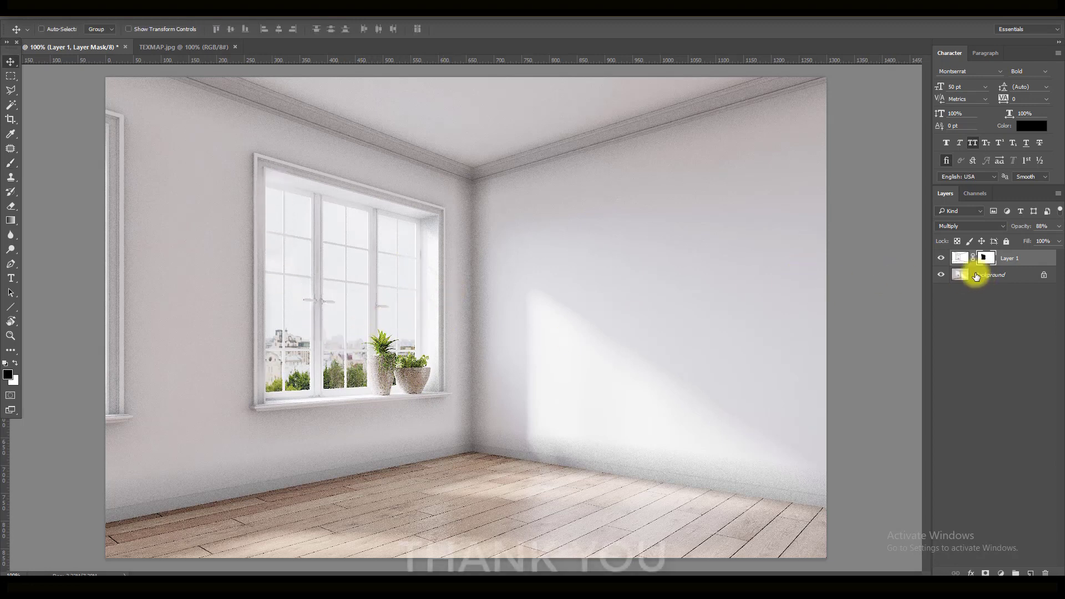
click(961, 259)
click(1058, 226)
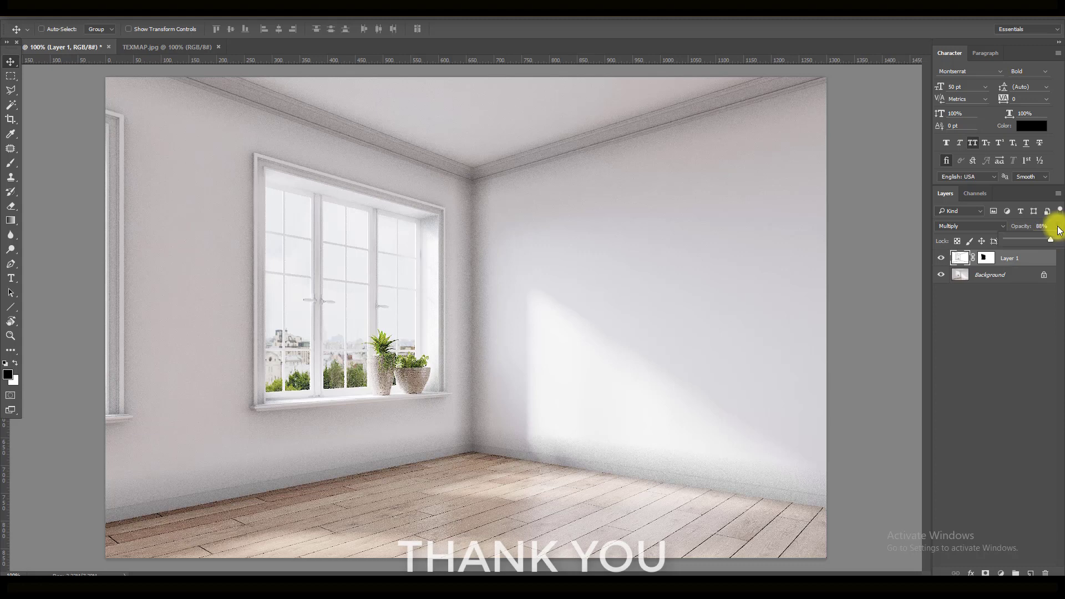
drag(1035, 238, 1023, 238)
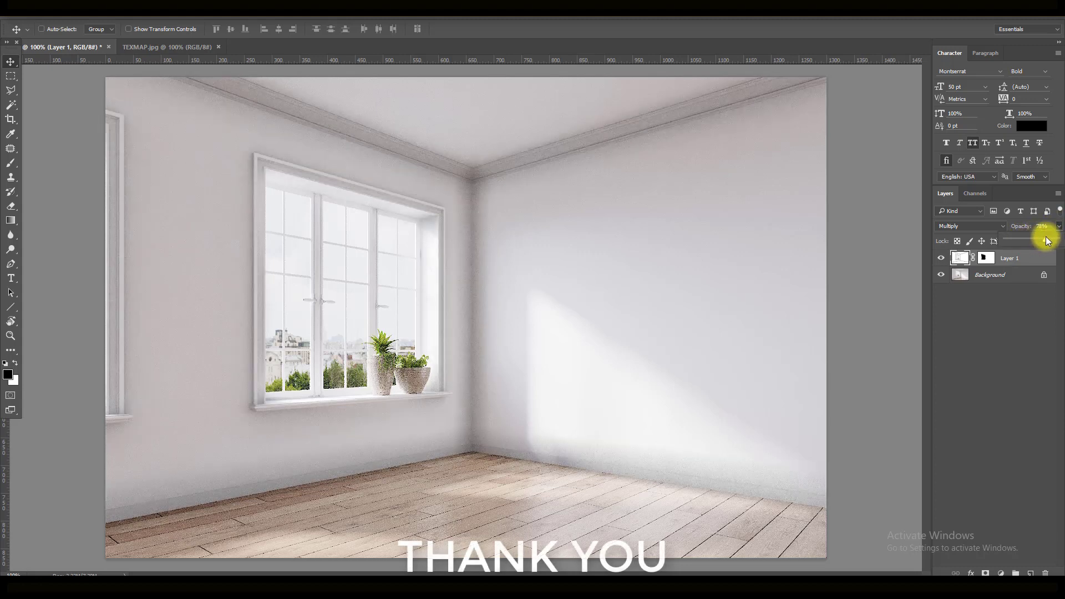
mouse_move(1027, 238)
mouse_down()
mouse_move(990, 238)
mouse_move(1061, 238)
mouse_up()
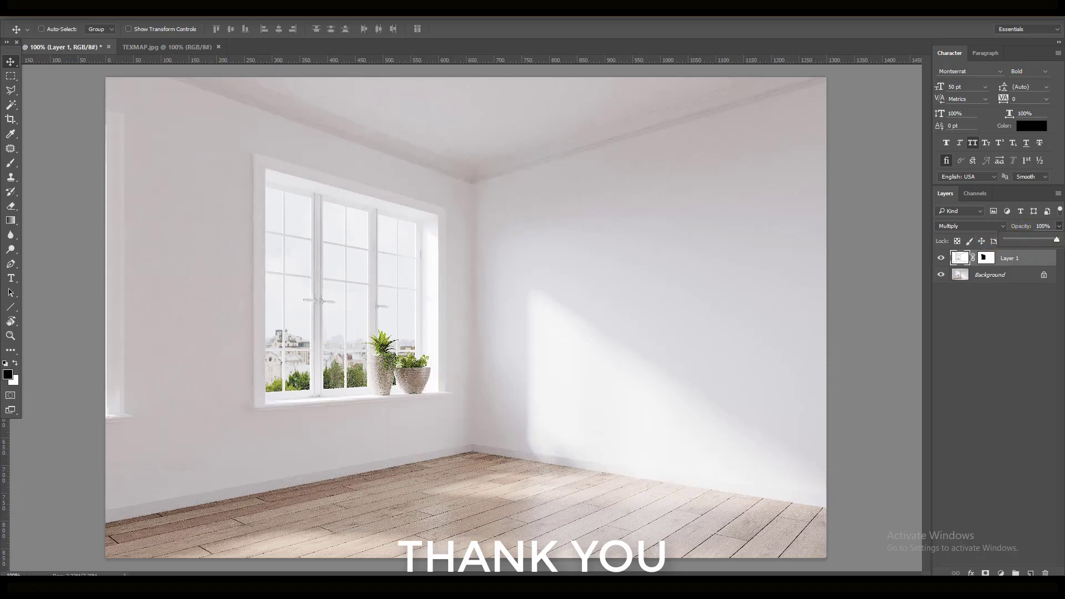